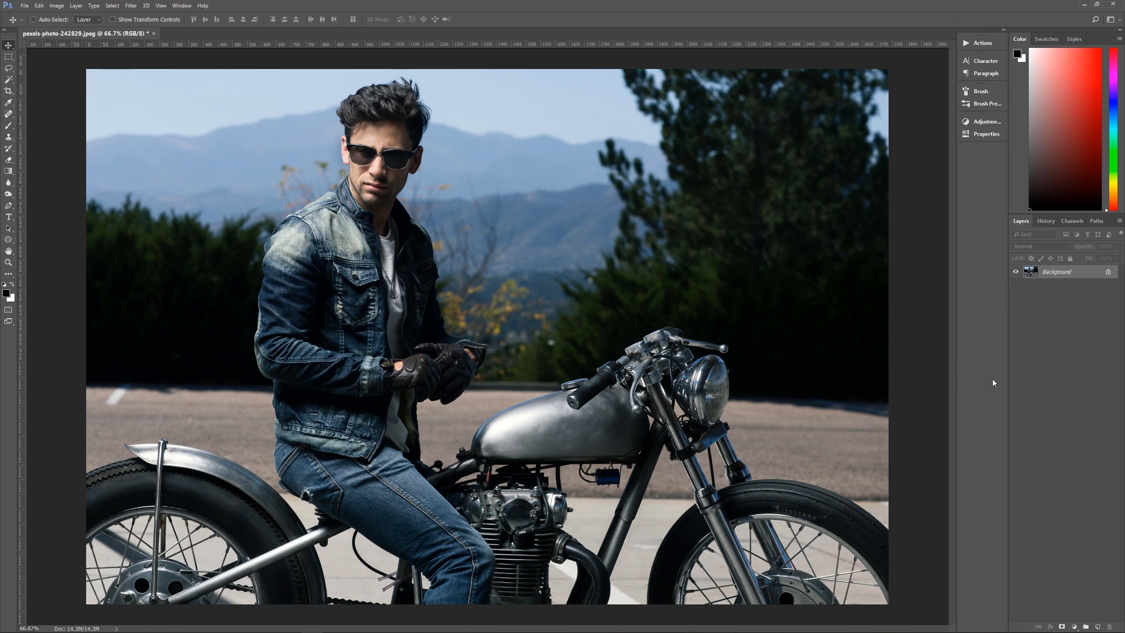
# Add a Color Lookup adjustment layer using the TealOrangePlusContrast.3DL LUT
pyautogui.click(1075, 627)
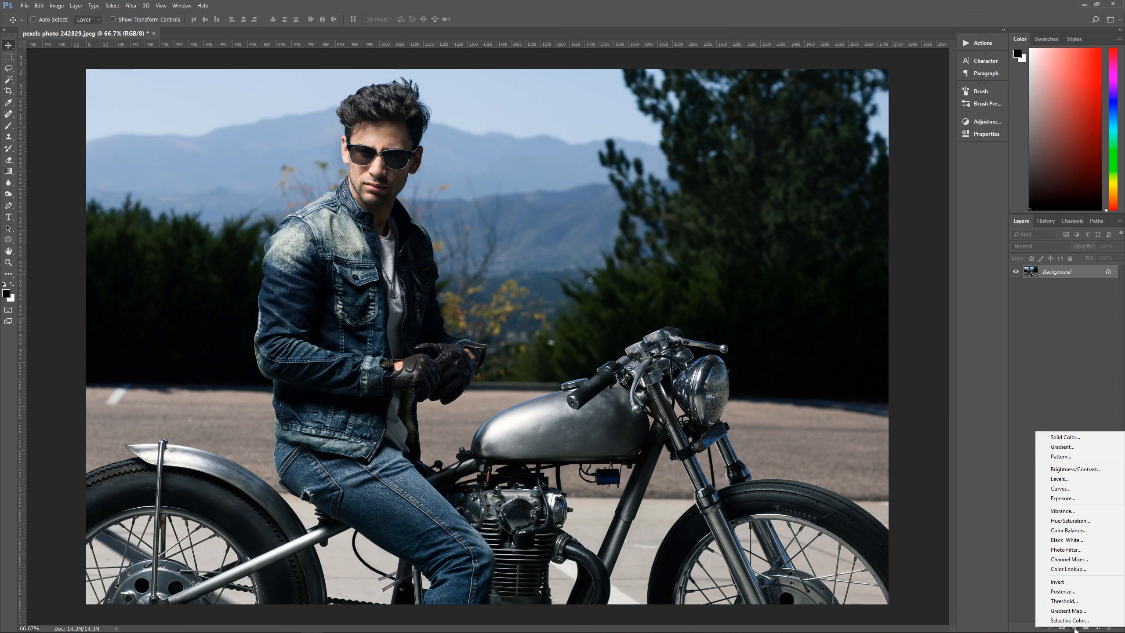
pyautogui.click(1062, 572)
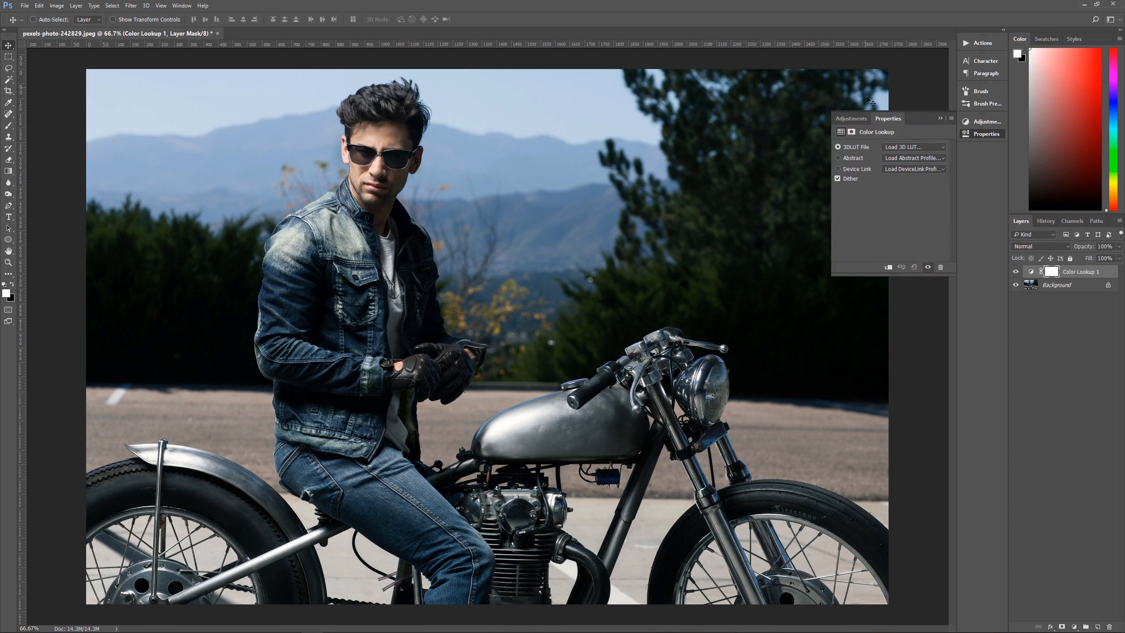
pyautogui.click(896, 146)
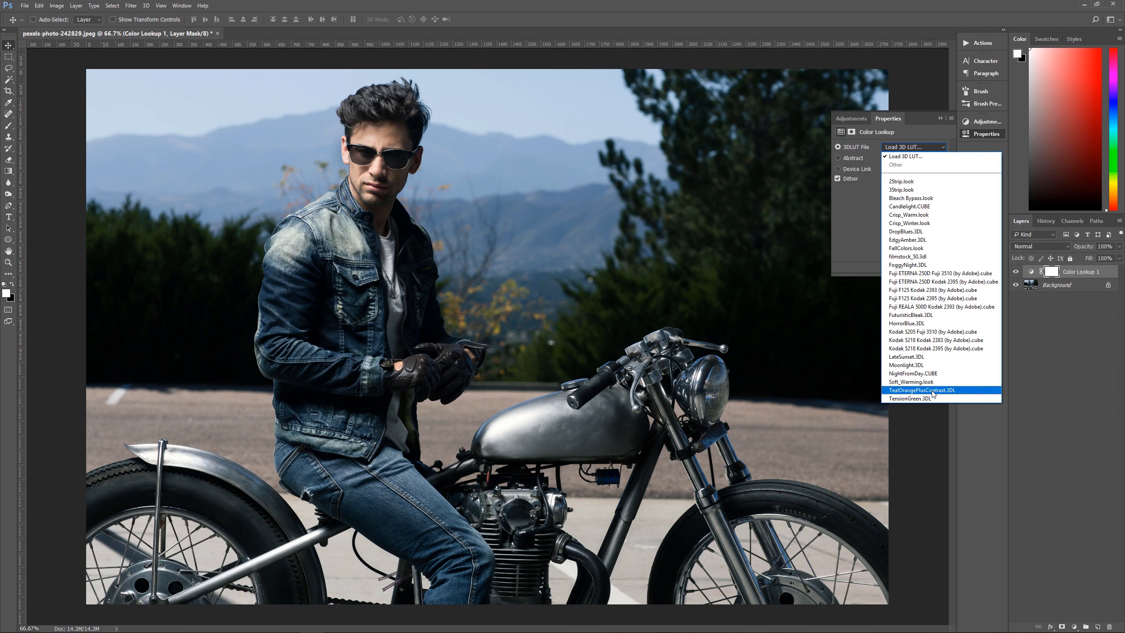
pyautogui.click(946, 391)
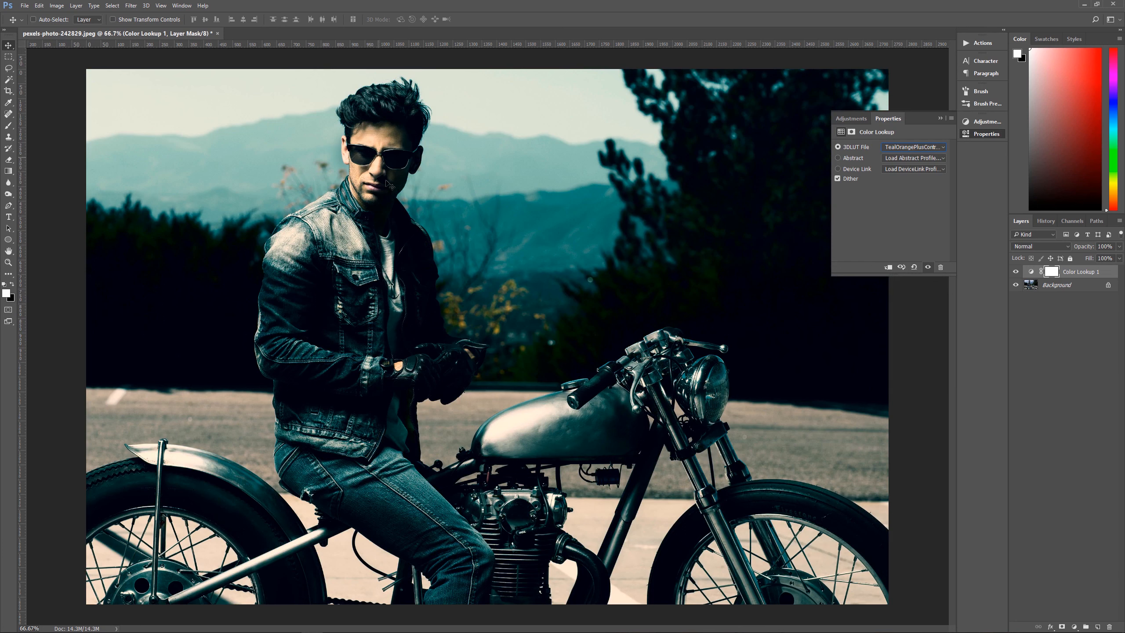
# Compare the photo with and without the Color Lookup layer, and delete that adjustment layer
pyautogui.click(1016, 272)
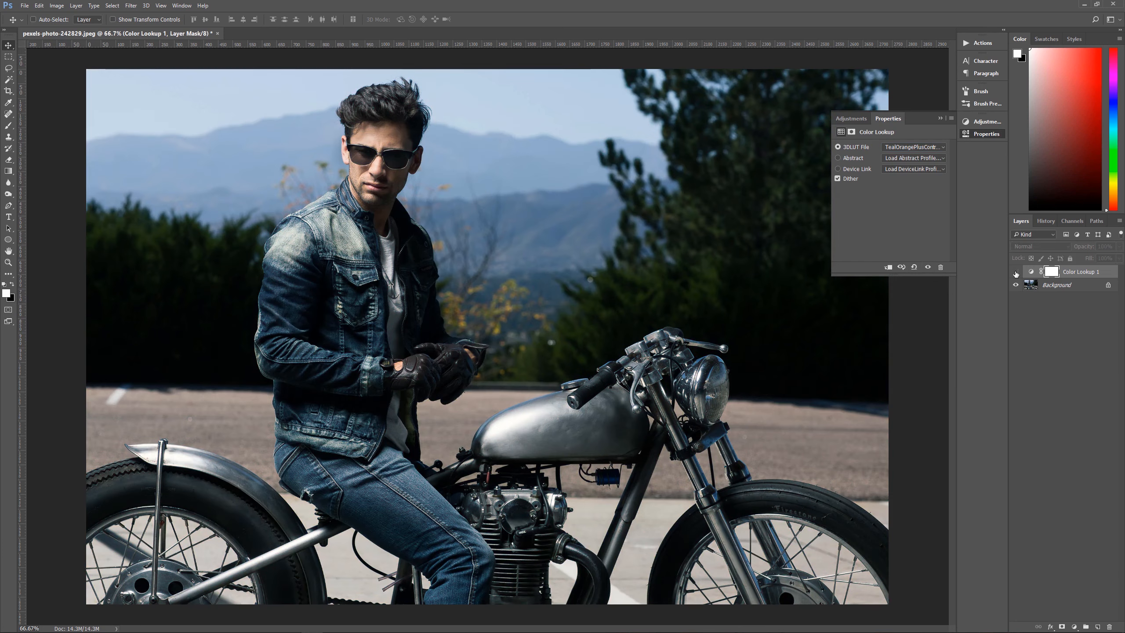
pyautogui.click(1017, 272)
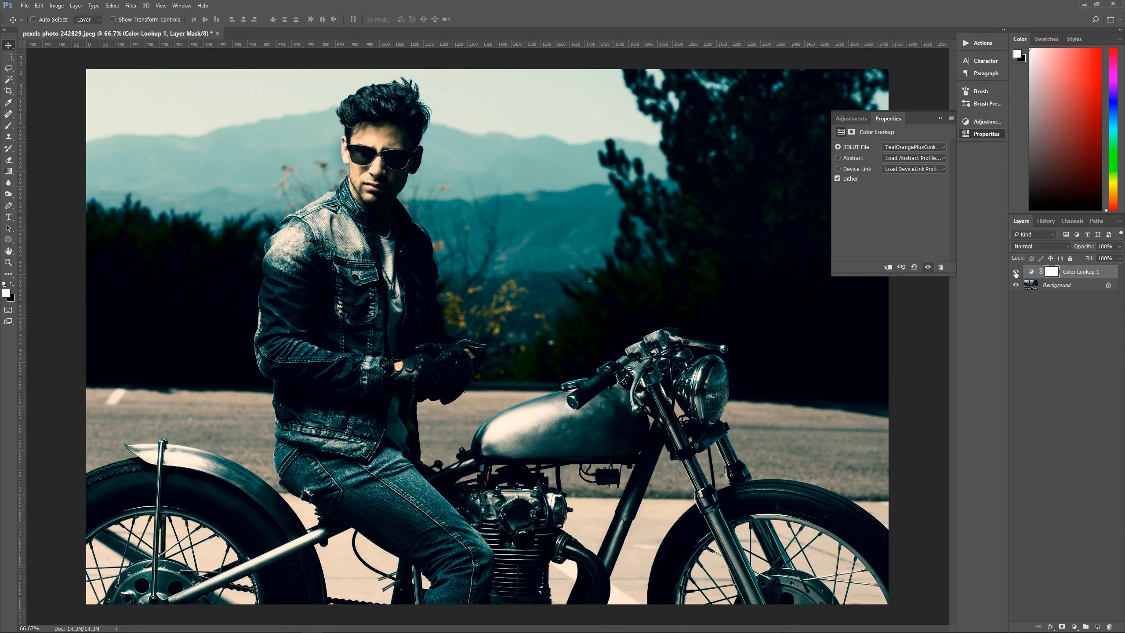
pyautogui.click(1016, 272)
pyautogui.click(1016, 273)
pyautogui.click(1016, 272)
pyautogui.moveTo(1091, 274); pyautogui.dragTo(1111, 626)
pyautogui.click(938, 117)
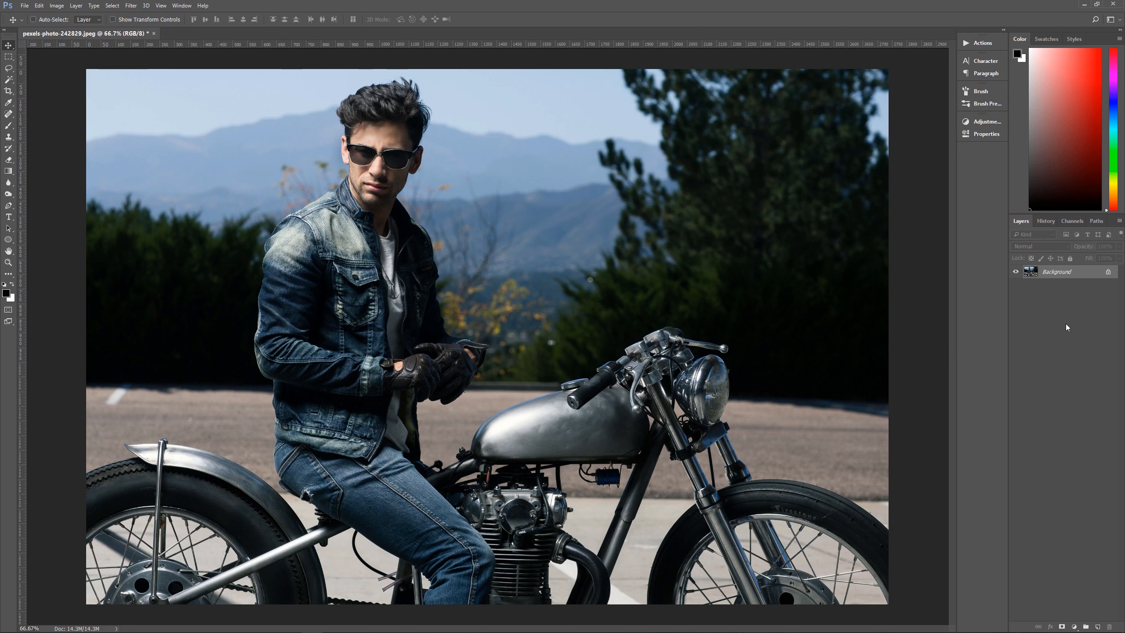
# Unlock the Background into a regular layer and convert it back into a background layer
pyautogui.click(1109, 272)
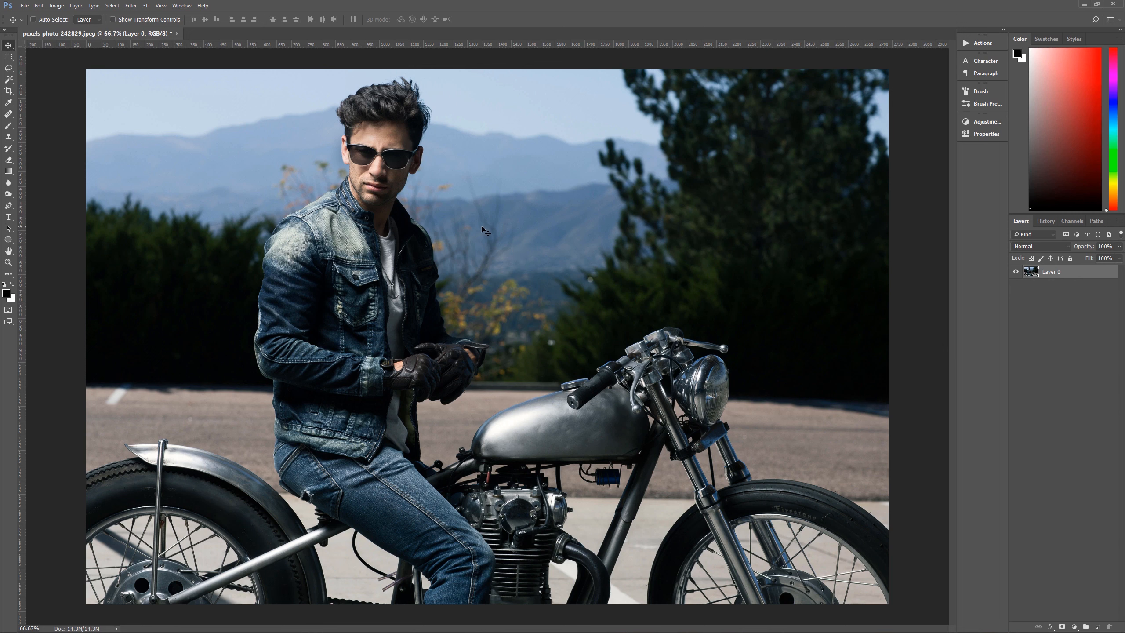
pyautogui.click(77, 6)
pyautogui.moveTo(84, 17)
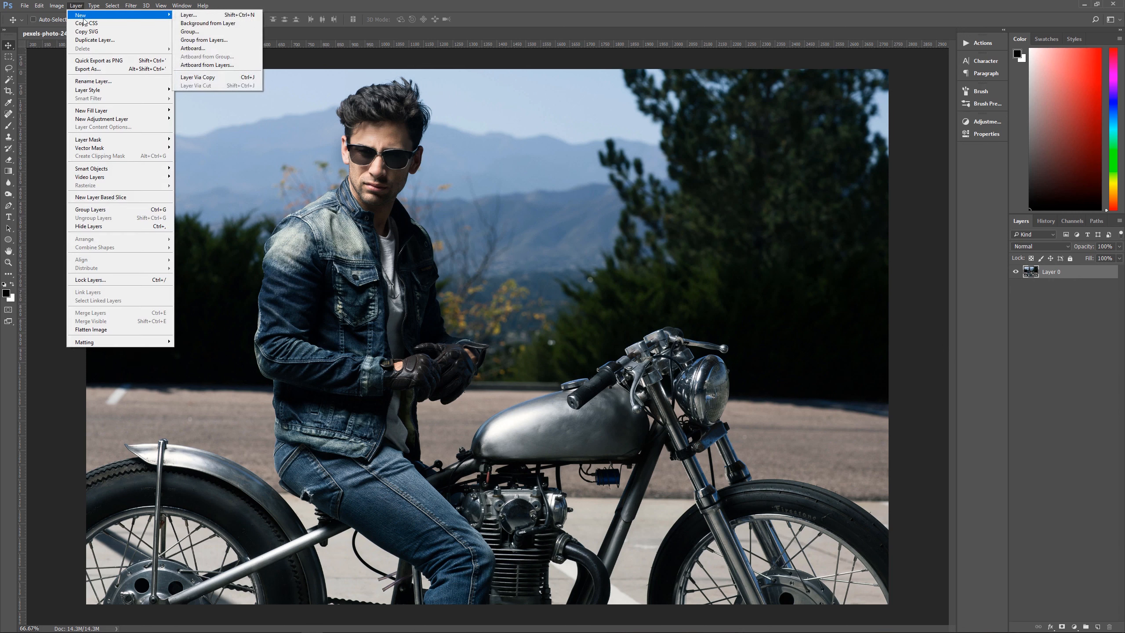
pyautogui.click(219, 24)
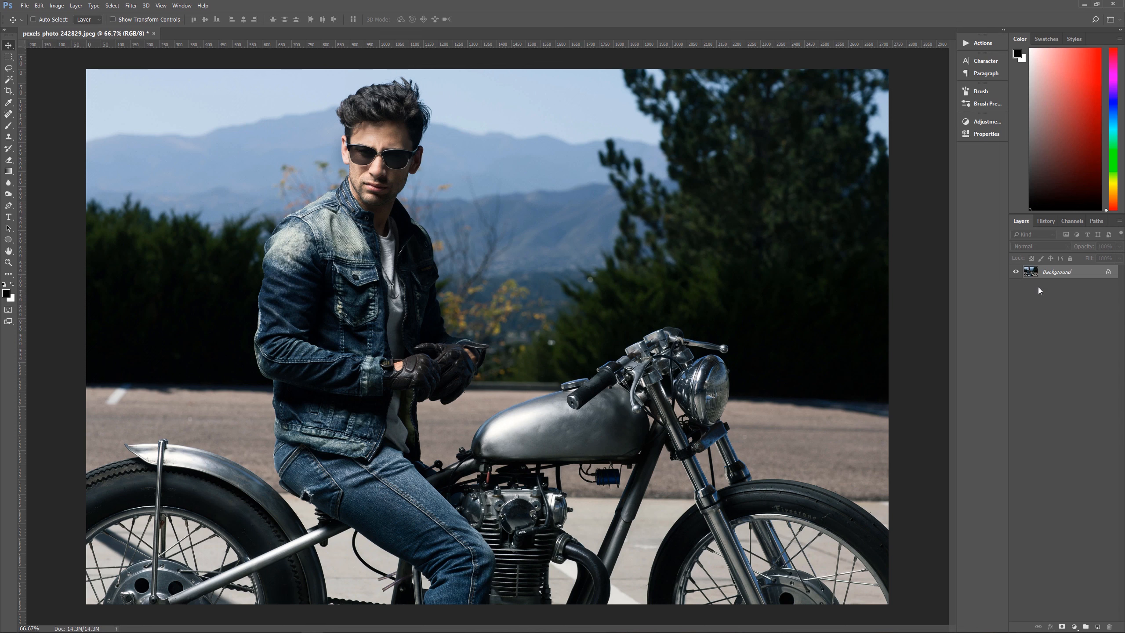
# Add a Curves adjustment layer named Luminosity above the Background and set its blend mode to Luminosity
pyautogui.click(1075, 626)
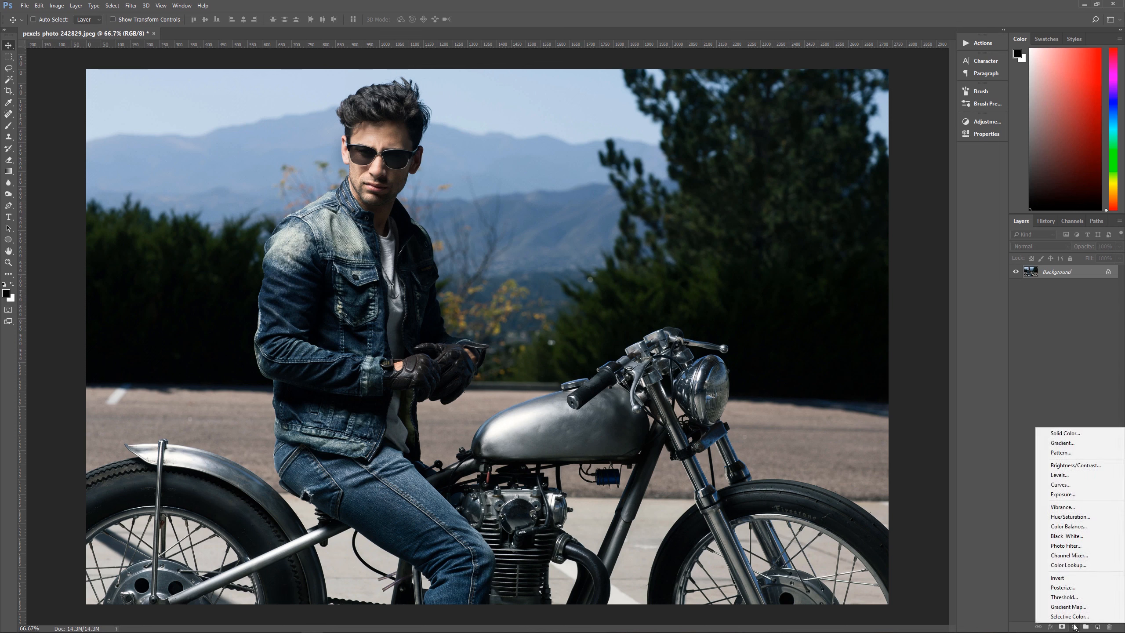
pyautogui.click(1059, 485)
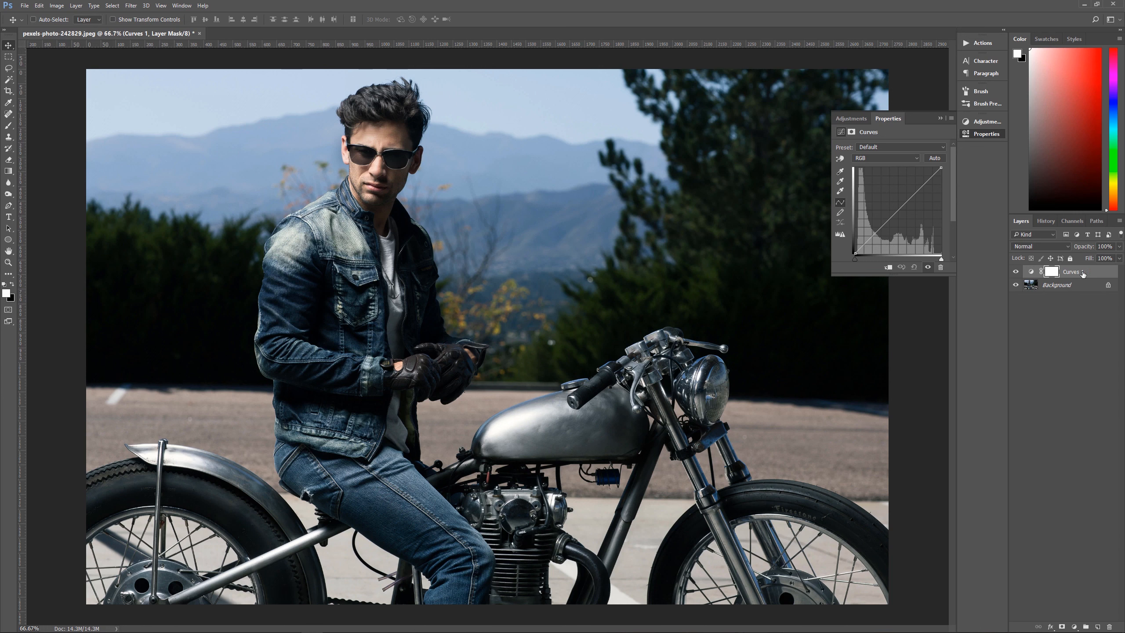
pyautogui.click(1023, 247)
pyautogui.click(1039, 244)
pyautogui.doubleClick(1075, 272)
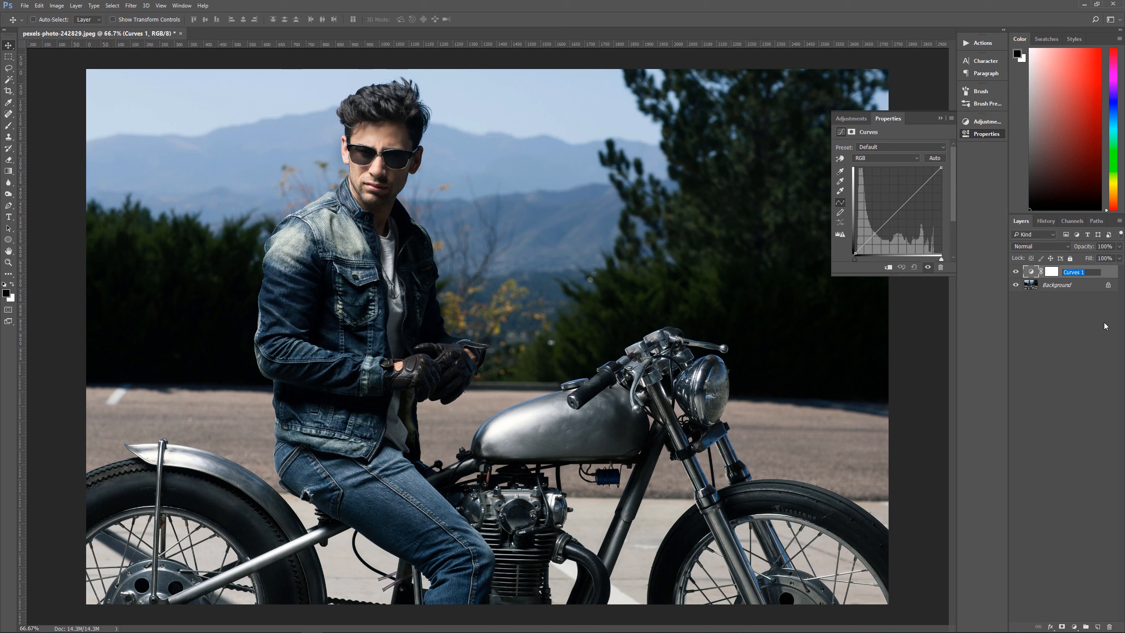
pyautogui.write('Luminosity')
pyautogui.press('Return')
pyautogui.click(1035, 248)
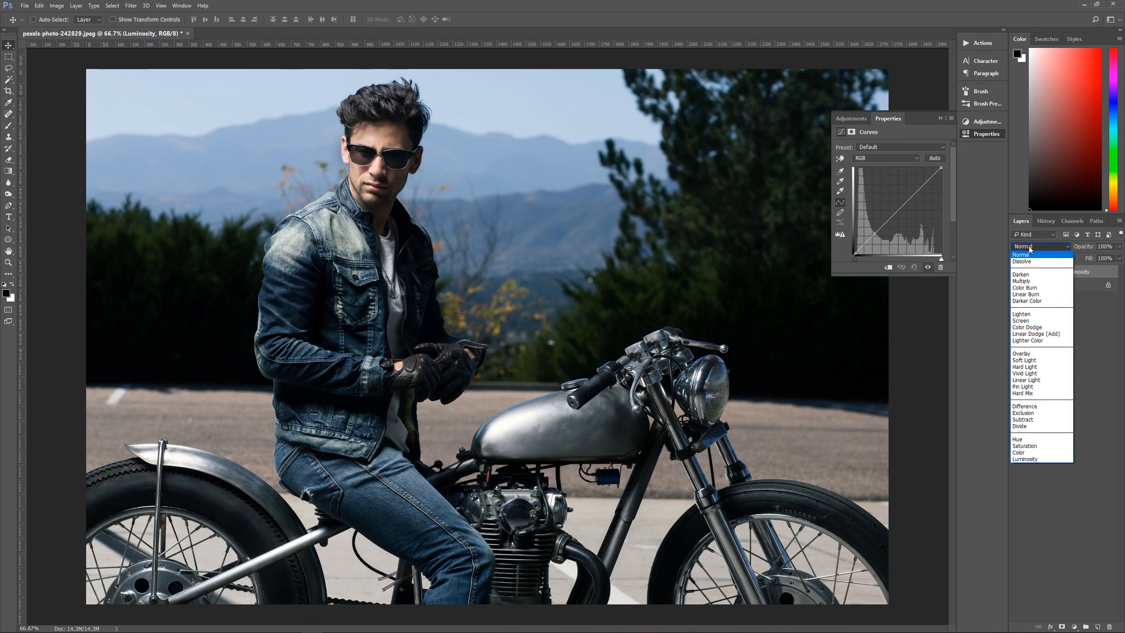
pyautogui.click(1025, 460)
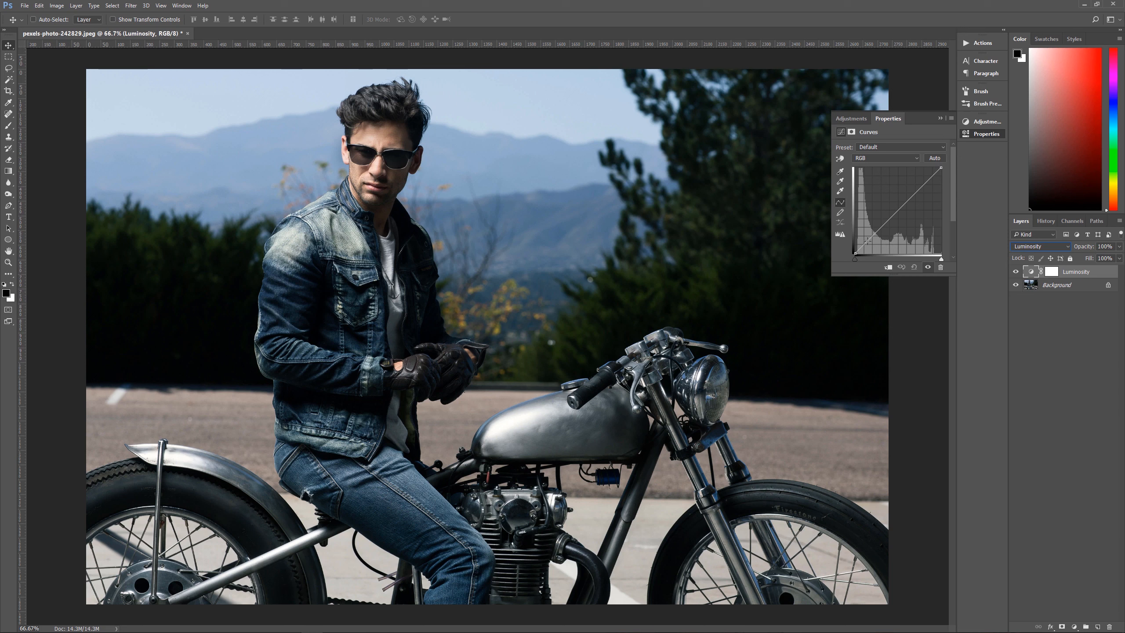
# Shape the Luminosity layer's RGB curve into a contrast S-curve with darker shadows, an anchored midpoint and brighter highlights, and compare before and after
pyautogui.moveTo(867, 241); pyautogui.dragTo(871, 244)
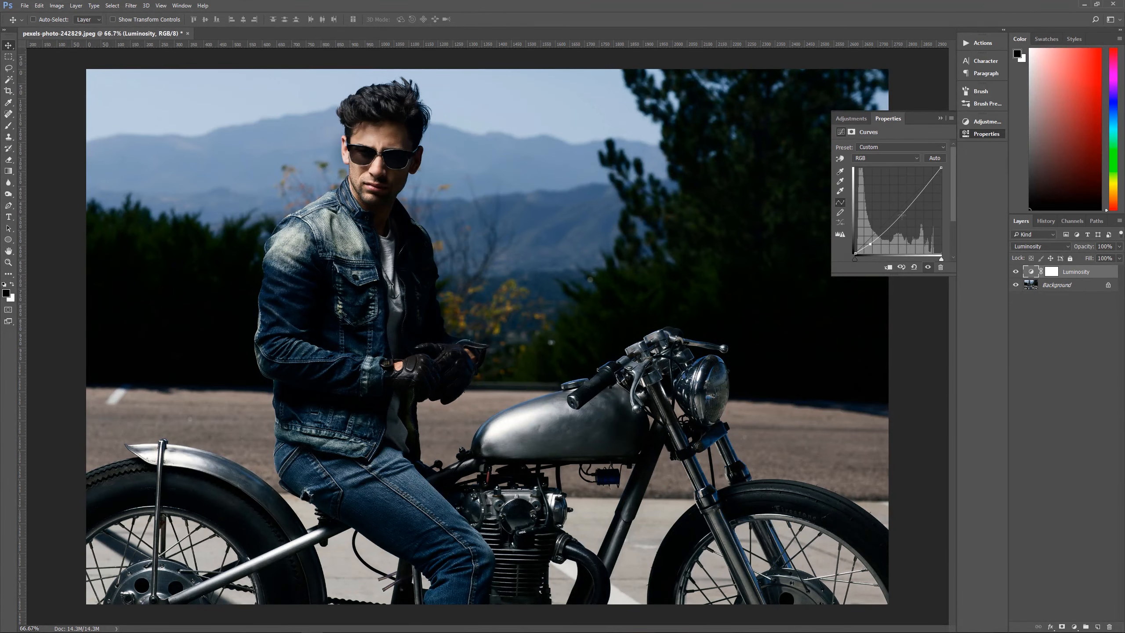
pyautogui.moveTo(901, 215); pyautogui.dragTo(899, 209)
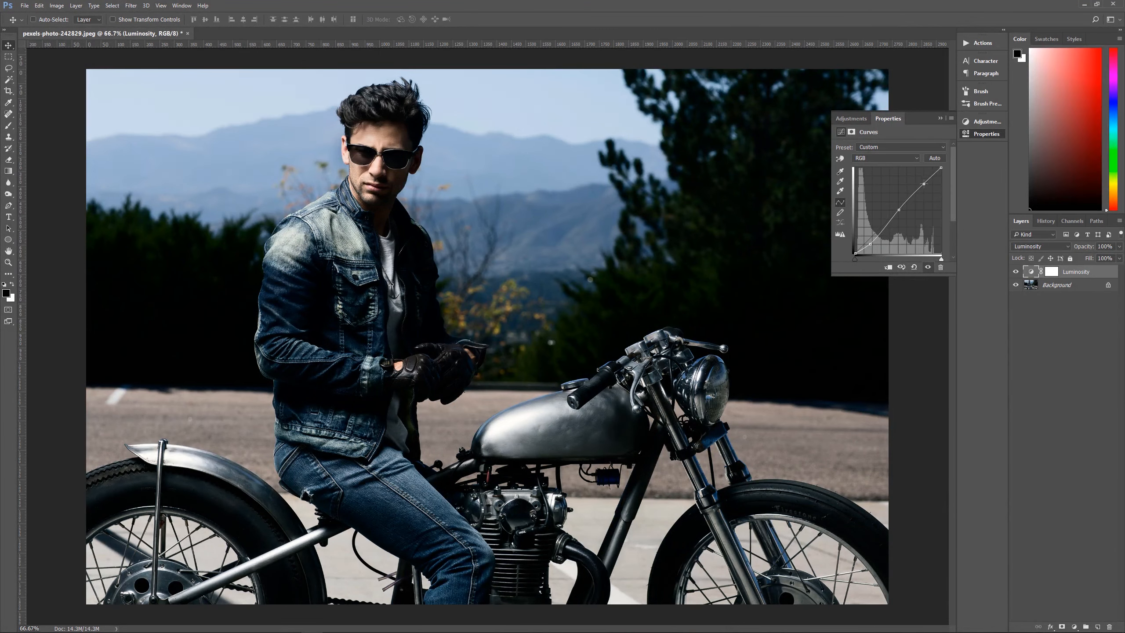
pyautogui.moveTo(922, 183); pyautogui.dragTo(924, 182)
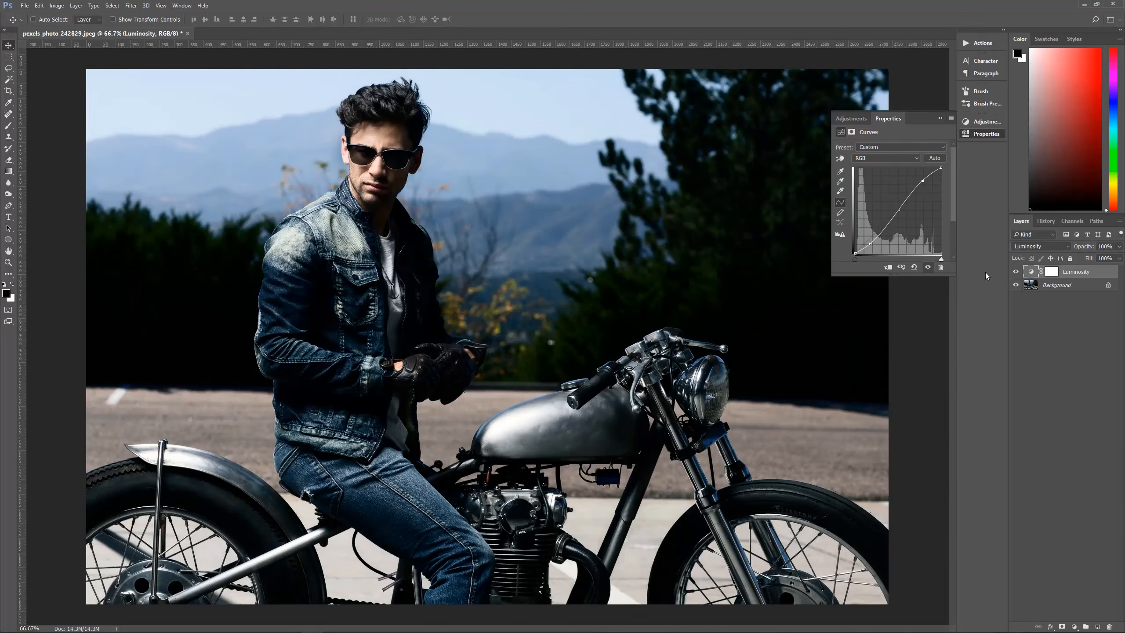
pyautogui.click(1017, 272)
pyautogui.click(1016, 272)
# Add a second Curves adjustment layer named Color above the Luminosity layer and set its blend mode to Color
pyautogui.click(1077, 627)
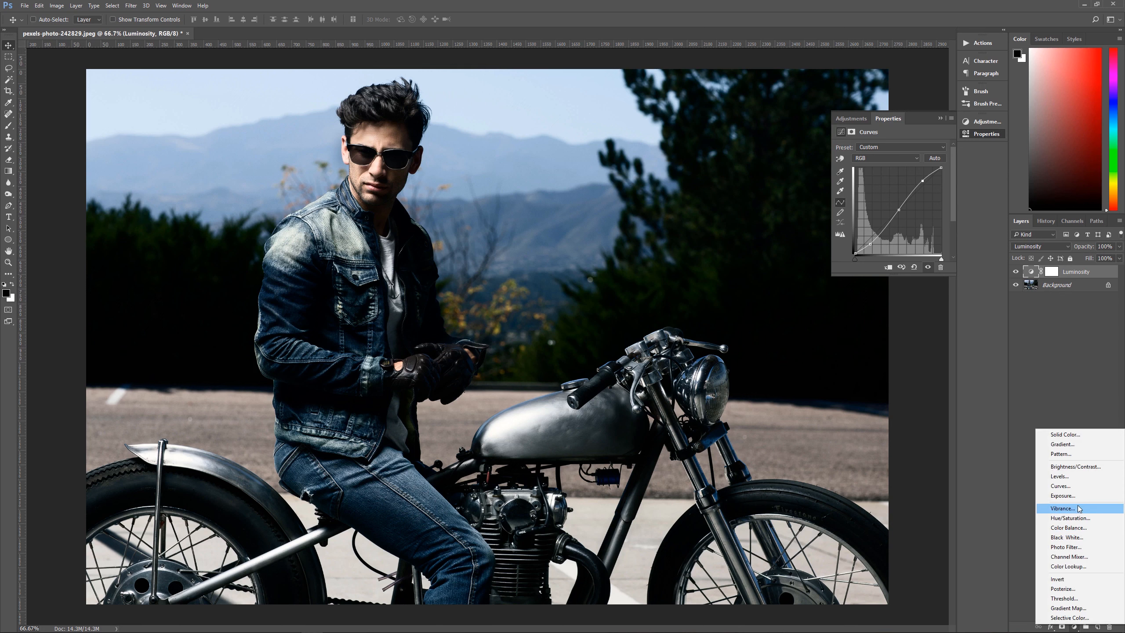
pyautogui.click(1062, 486)
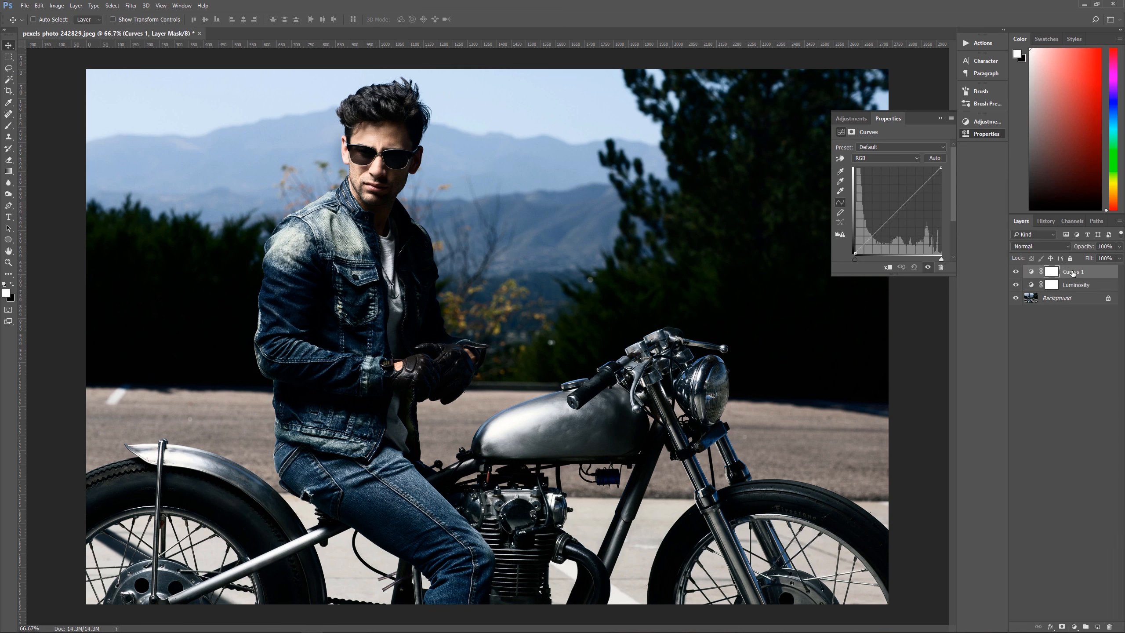
pyautogui.doubleClick(1075, 272)
pyautogui.write('Color')
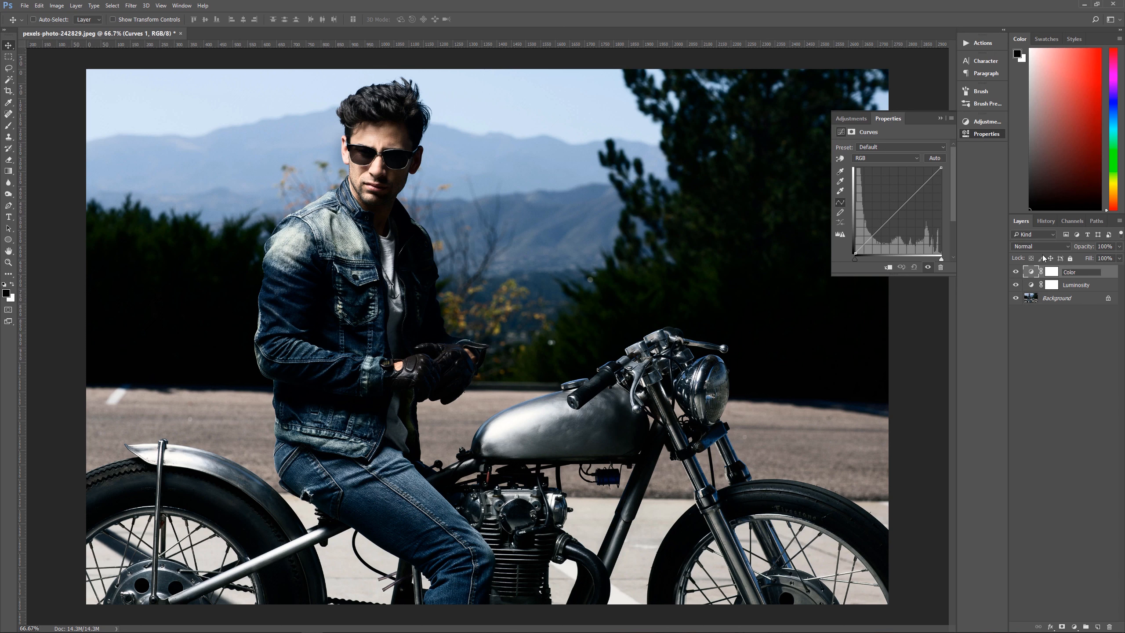
pyautogui.press('Return')
pyautogui.click(1025, 248)
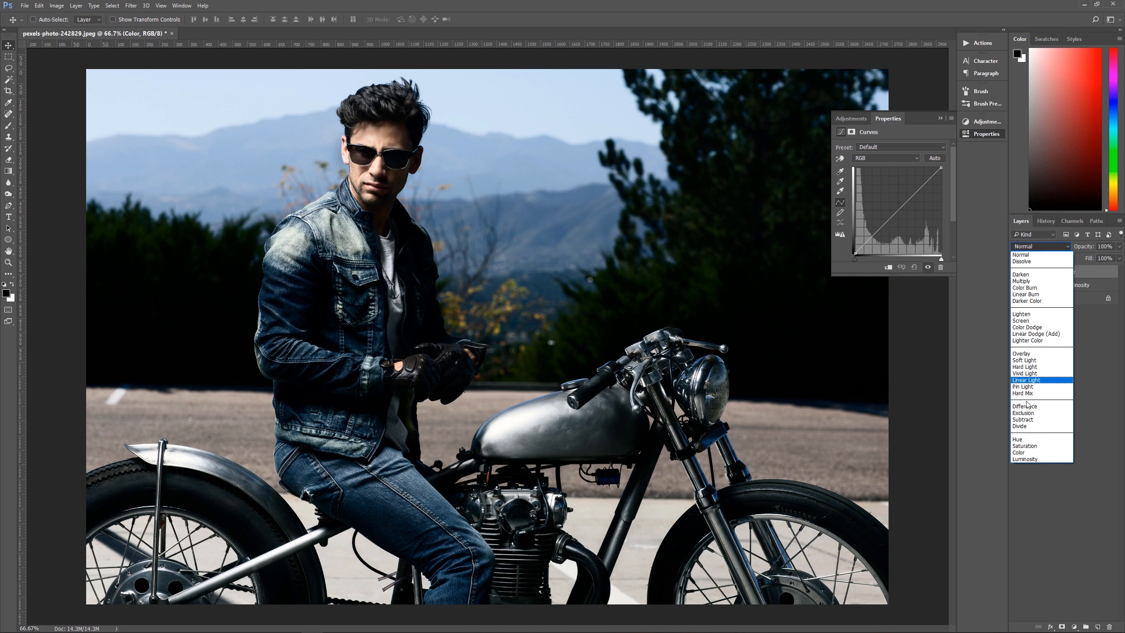
pyautogui.click(1025, 452)
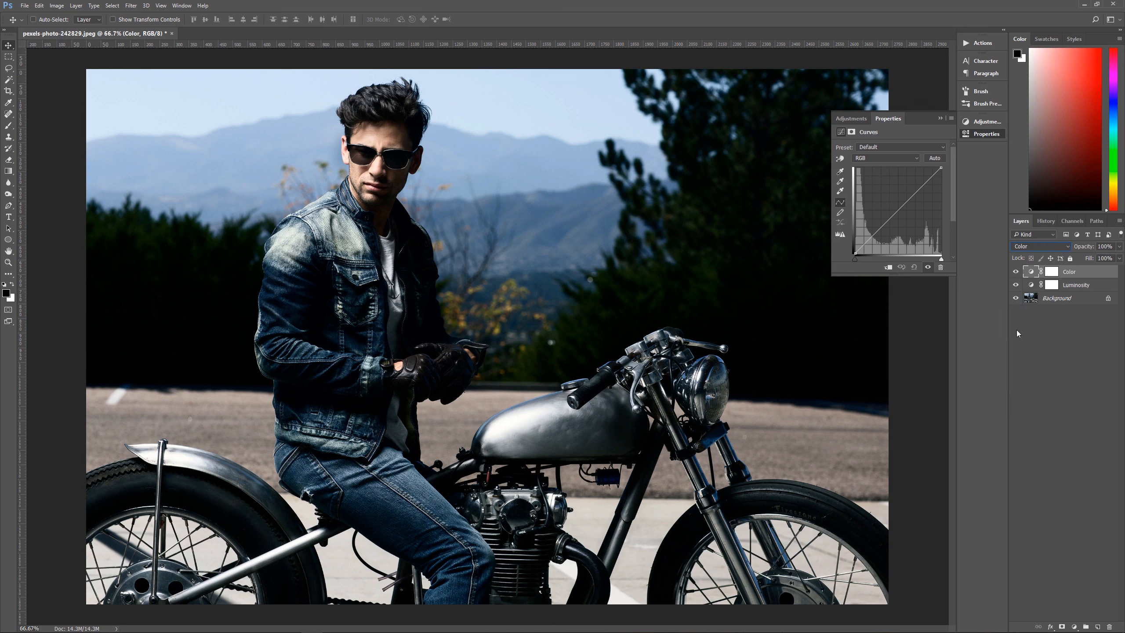
# In the Color layer's red curve, move the black point inward, anchor the midpoint and move the white point inward to redden the highlights
pyautogui.click(871, 159)
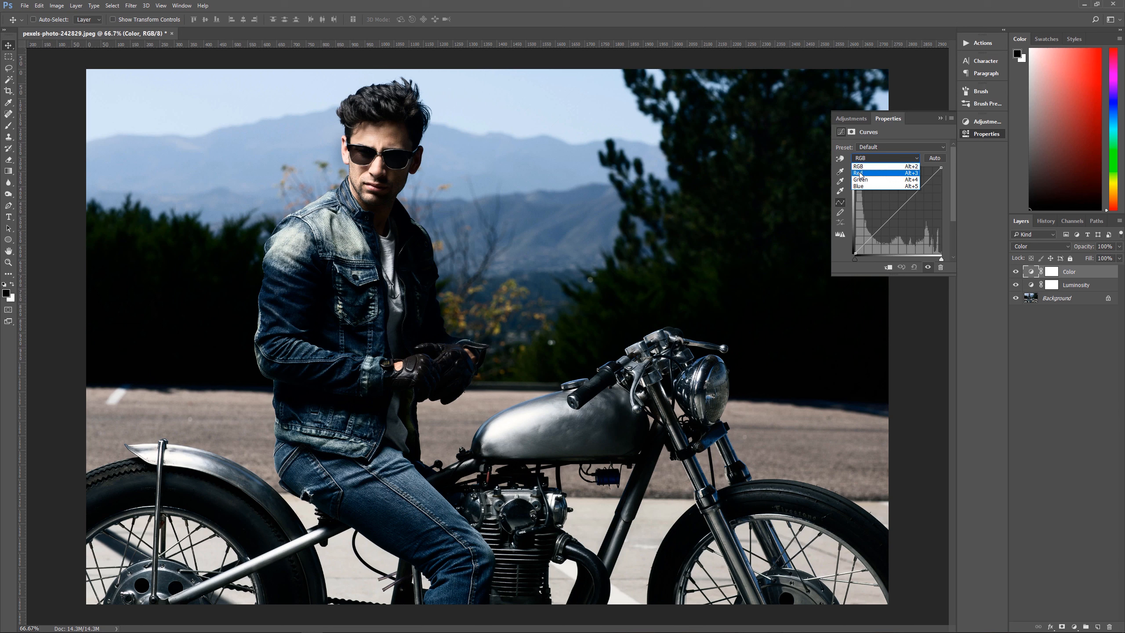
pyautogui.click(868, 174)
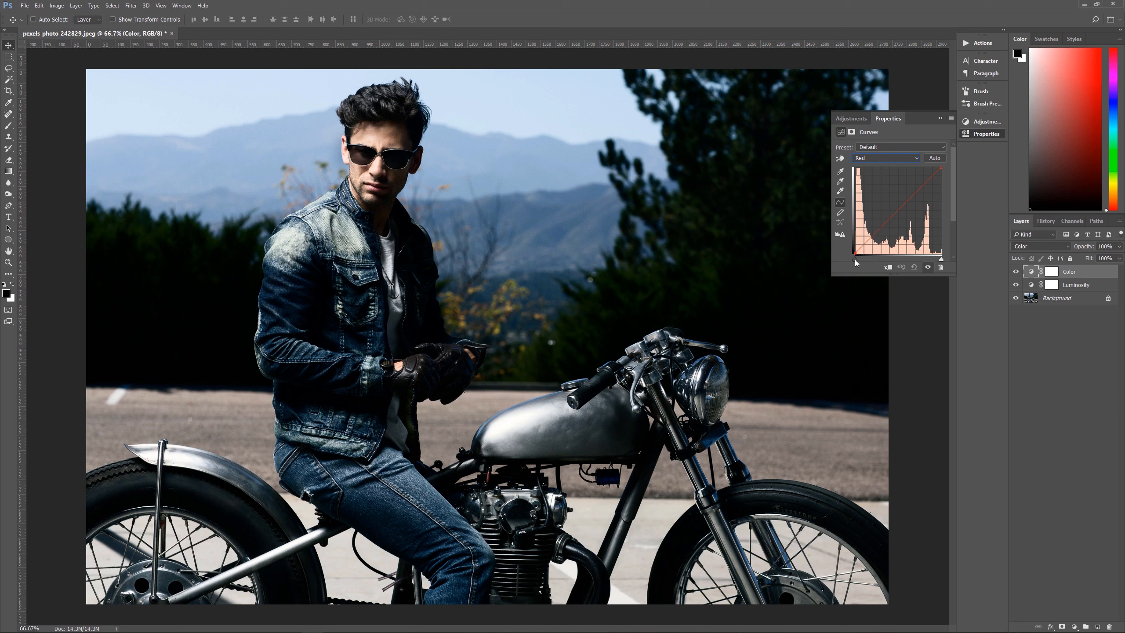
pyautogui.moveTo(855, 260); pyautogui.dragTo(857, 261)
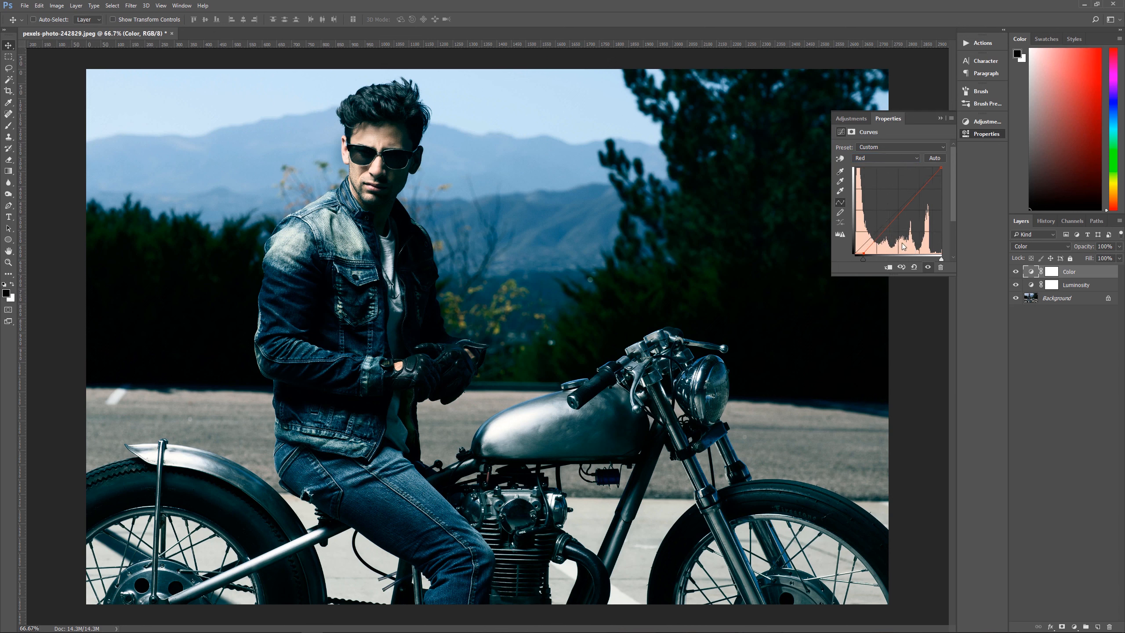
pyautogui.keyDown('alt'); pyautogui.click(890, 239); pyautogui.keyUp('alt')
pyautogui.moveTo(942, 167); pyautogui.dragTo(934, 167)
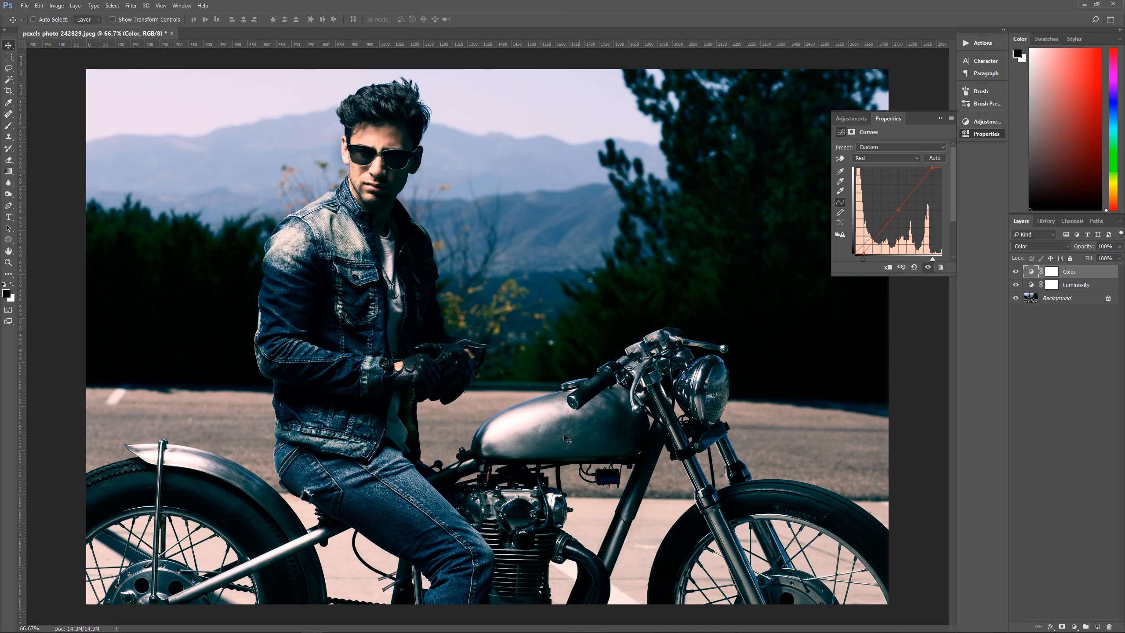
# In the Color layer's green curve, move the black point slightly inward and lower the white point to reduce green in the highlights
pyautogui.click(884, 158)
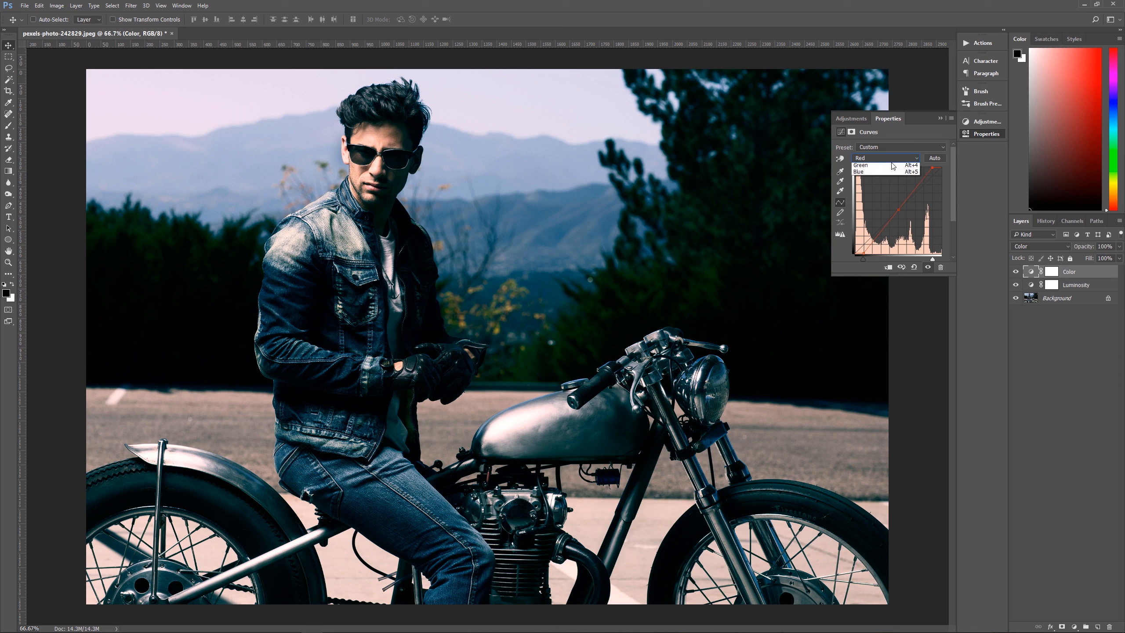
pyautogui.click(877, 180)
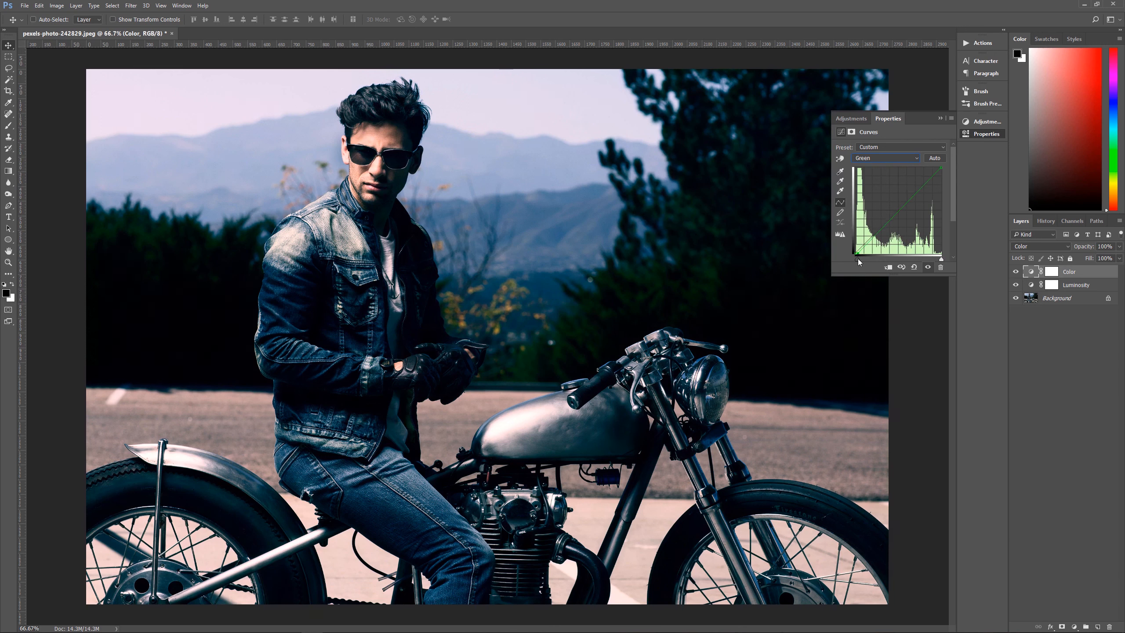
pyautogui.moveTo(858, 259); pyautogui.dragTo(859, 260)
pyautogui.moveTo(941, 167); pyautogui.dragTo(943, 173)
# In the Color layer's blue curve, raise the black point slightly and lower the white point to warm the highlights
pyautogui.click(883, 161)
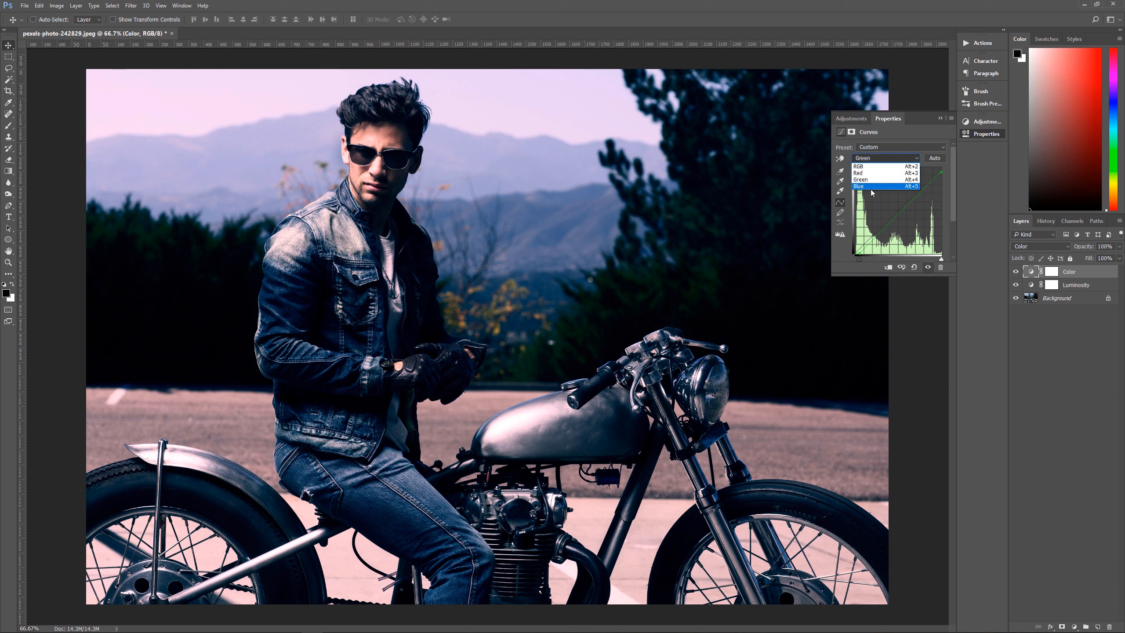
pyautogui.click(869, 188)
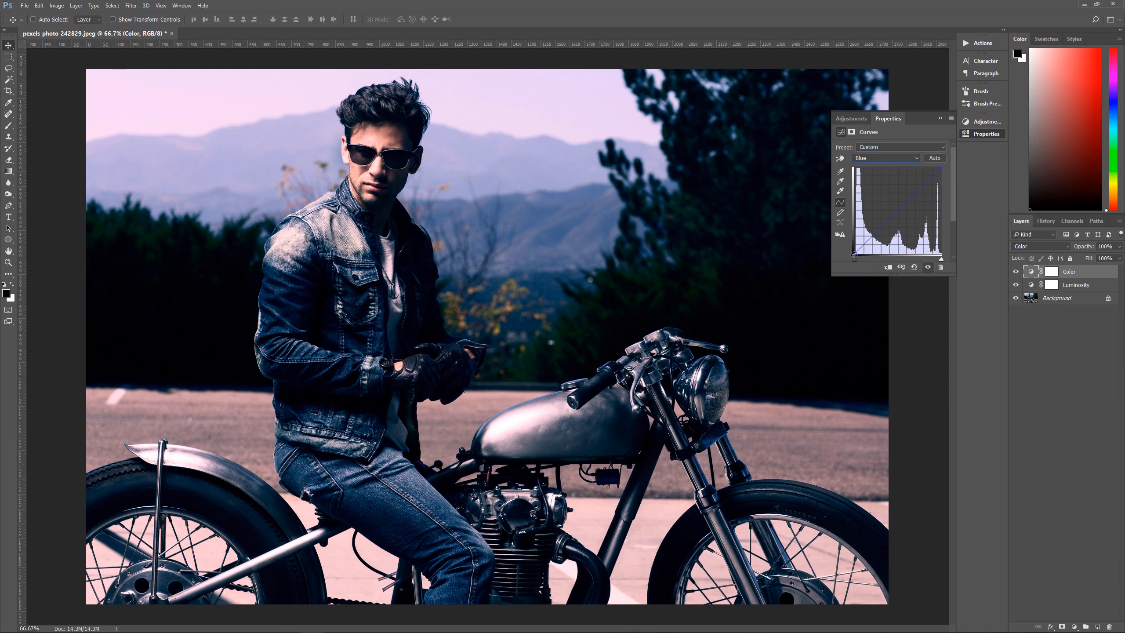
pyautogui.moveTo(854, 254); pyautogui.dragTo(853, 250)
pyautogui.moveTo(945, 168); pyautogui.dragTo(947, 175)
# Add a midpoint to the Color layer's green curve to reduce the magenta cast, and collapse the curve settings
pyautogui.click(868, 159)
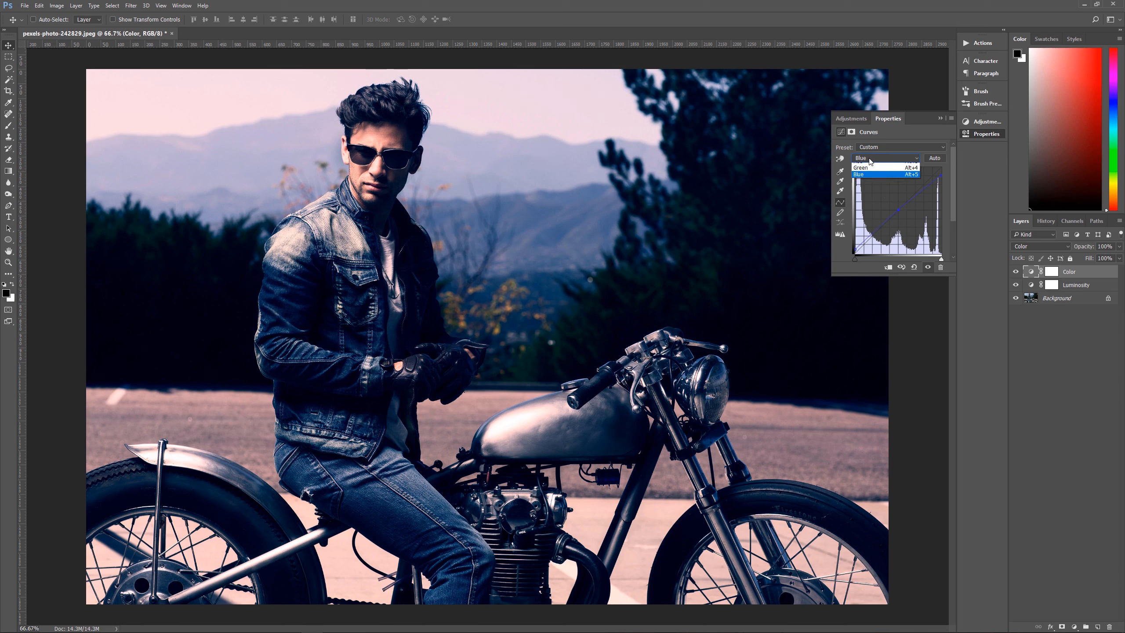
pyautogui.click(868, 183)
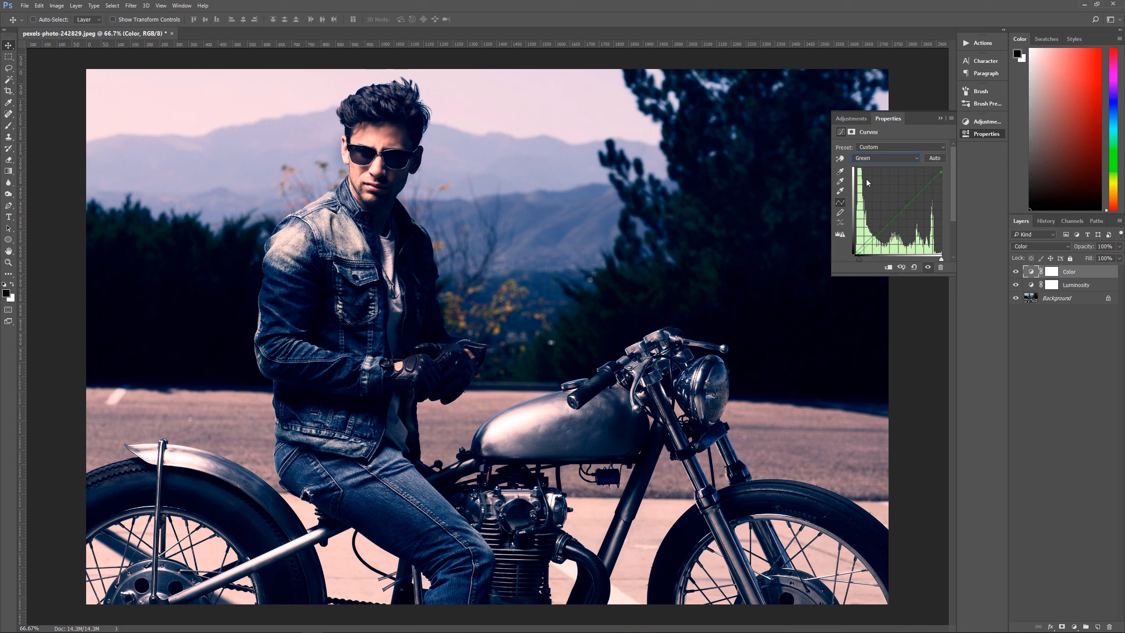
pyautogui.click(898, 210)
pyautogui.click(940, 119)
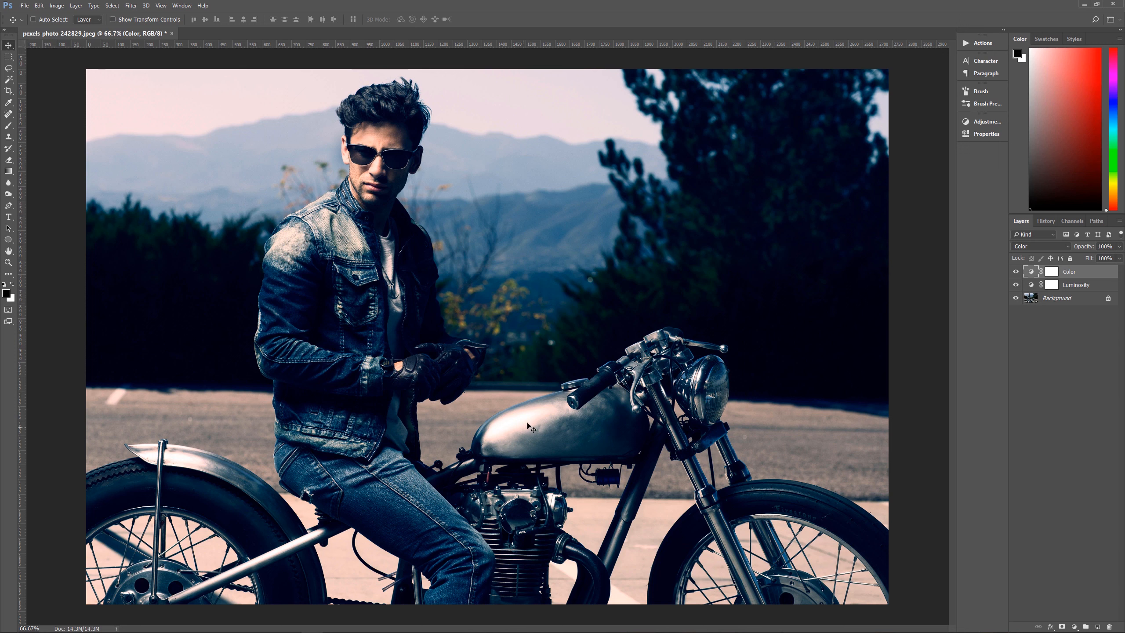
# Toggle the Color layer's visibility to compare the photo with and without the color grade
pyautogui.click(1016, 272)
pyautogui.click(1017, 271)
pyautogui.click(1016, 272)
pyautogui.click(1017, 272)
# Add a Vibrance adjustment layer with Vibrance +65 and slightly raised Saturation, and compare the photo with and without it
pyautogui.click(1075, 628)
pyautogui.click(1070, 511)
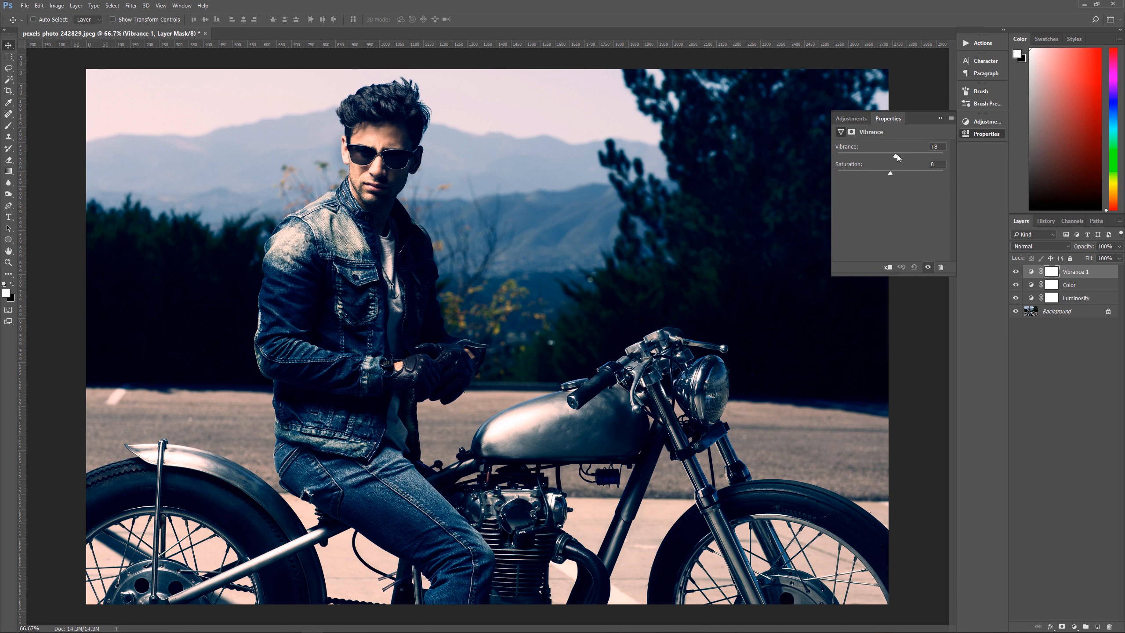
pyautogui.moveTo(897, 156); pyautogui.dragTo(928, 155)
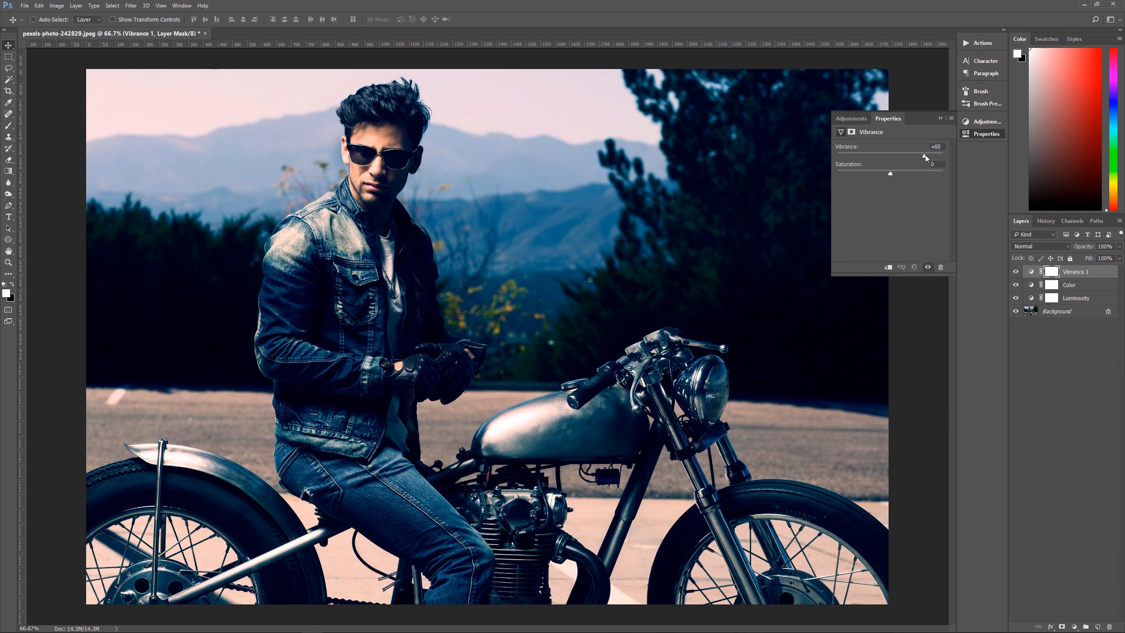
pyautogui.moveTo(925, 156); pyautogui.dragTo(925, 155)
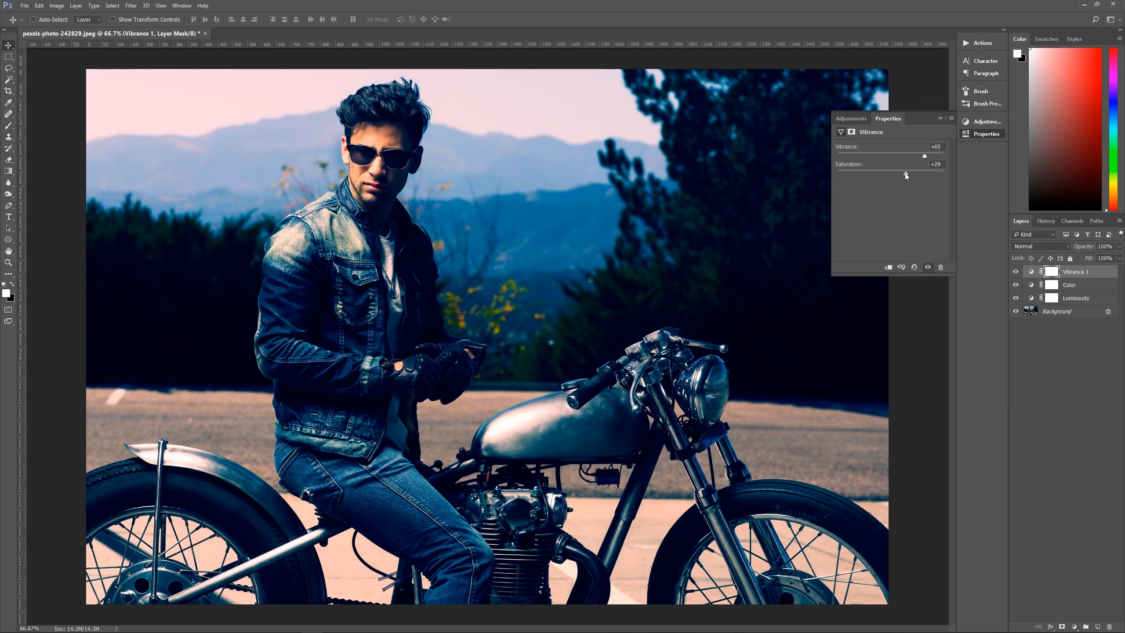
pyautogui.click(899, 174)
pyautogui.click(940, 119)
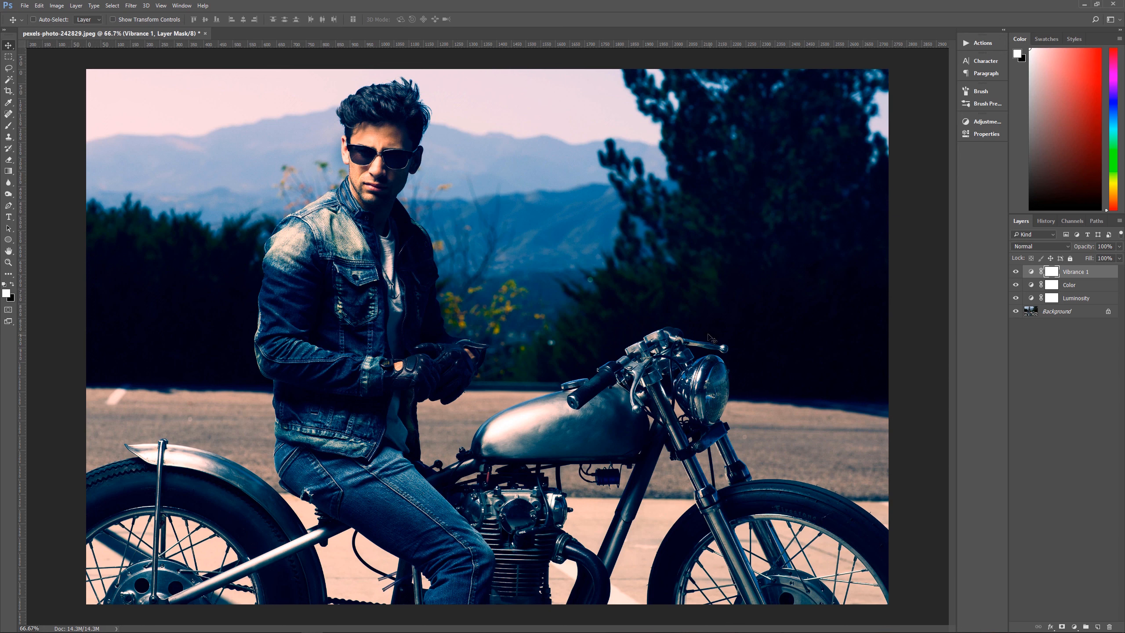
pyautogui.click(1015, 271)
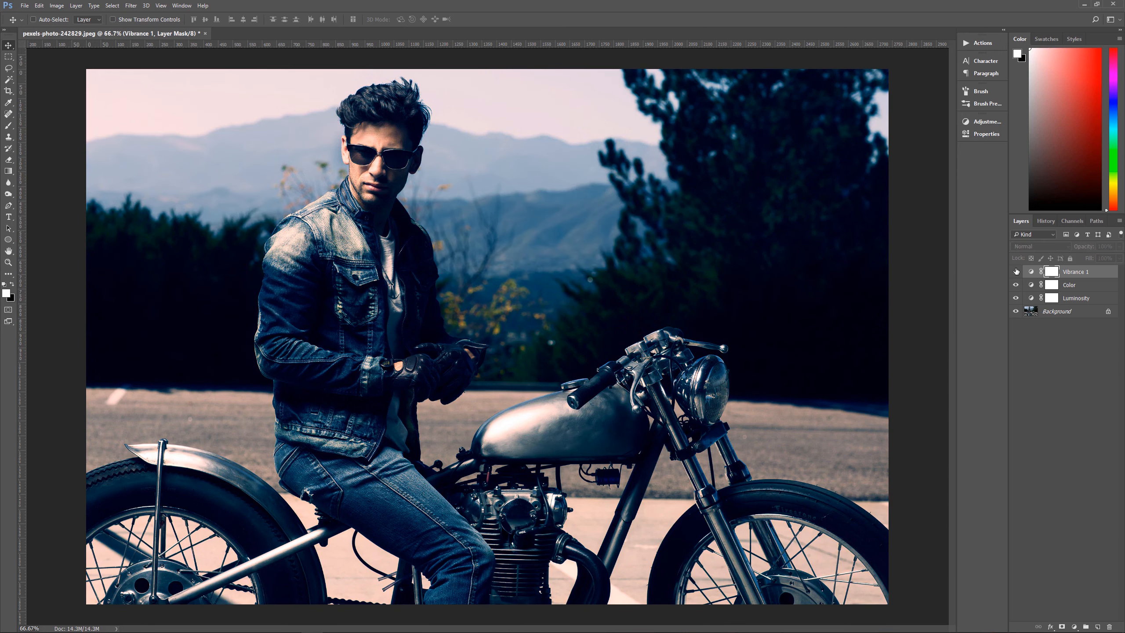
pyautogui.click(1016, 271)
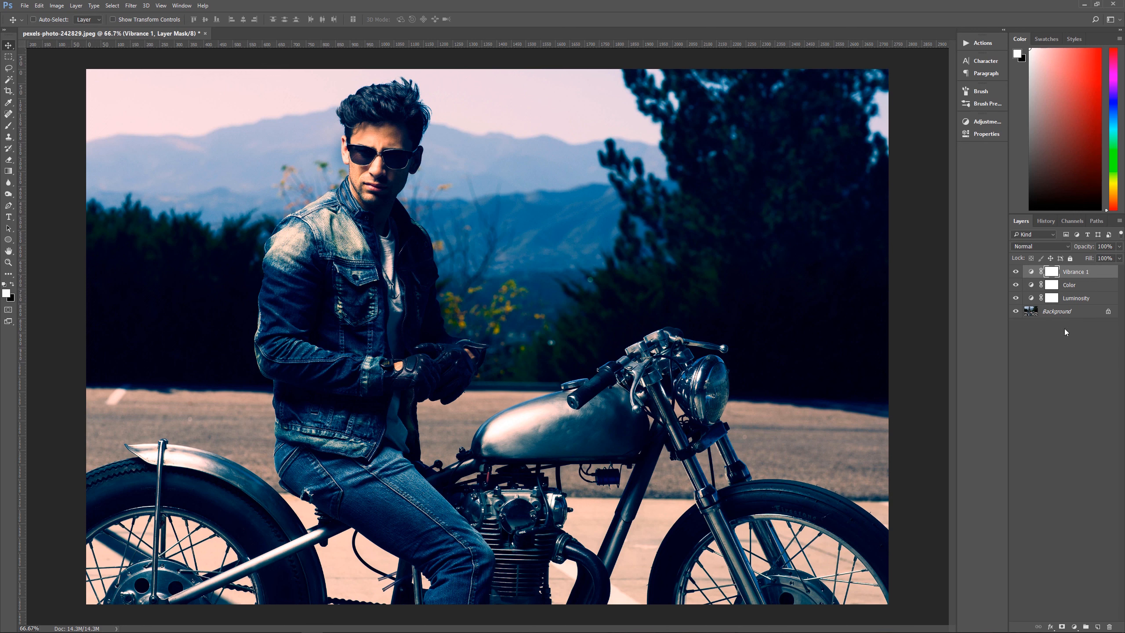
# Add a Black & White adjustment layer above the Vibrance layer and apply the Red Filter preset
pyautogui.click(1075, 627)
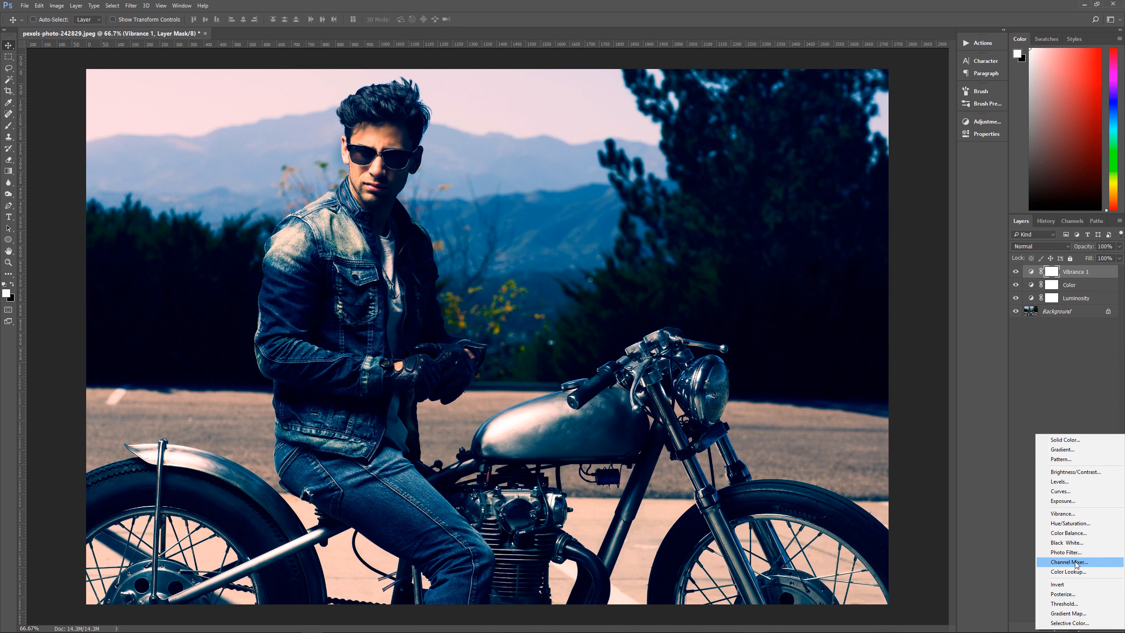
pyautogui.click(1074, 544)
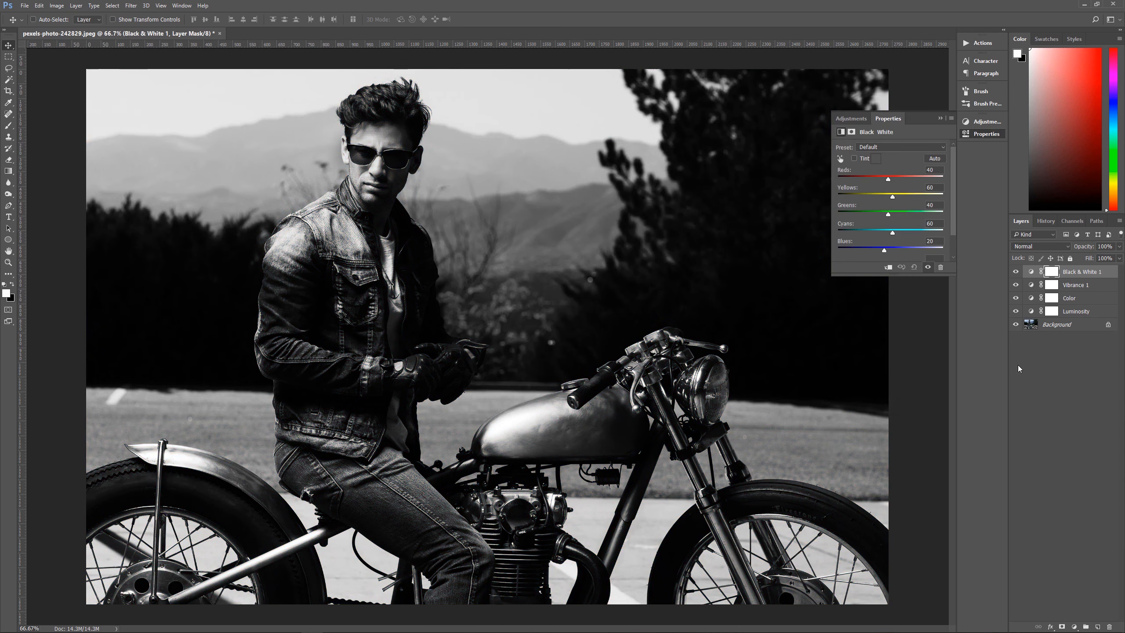
pyautogui.click(876, 150)
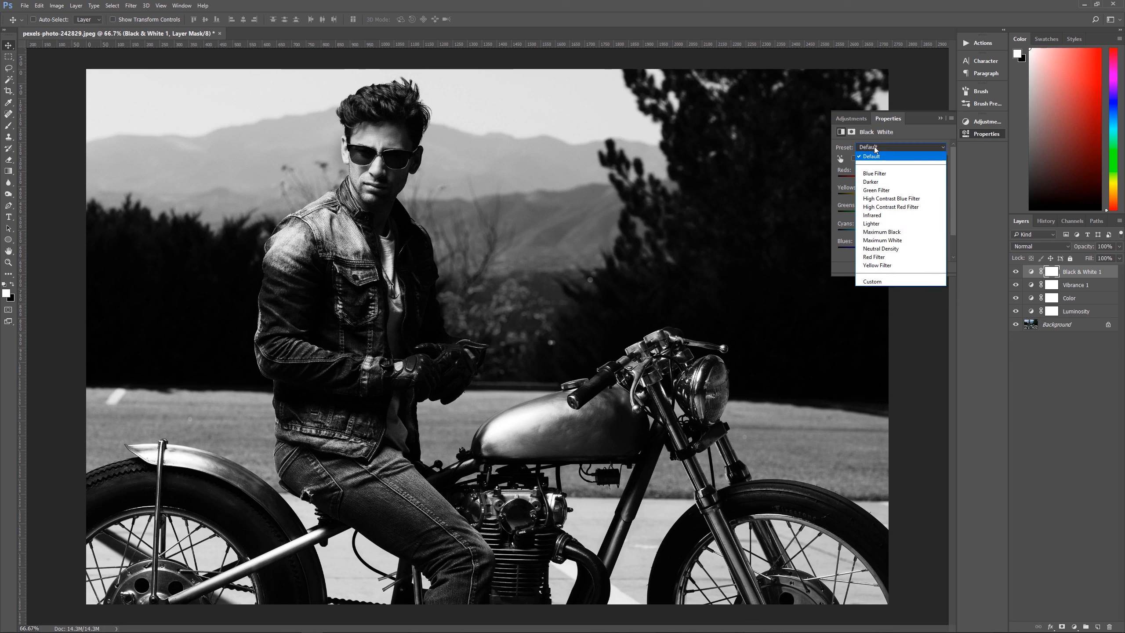
pyautogui.click(881, 258)
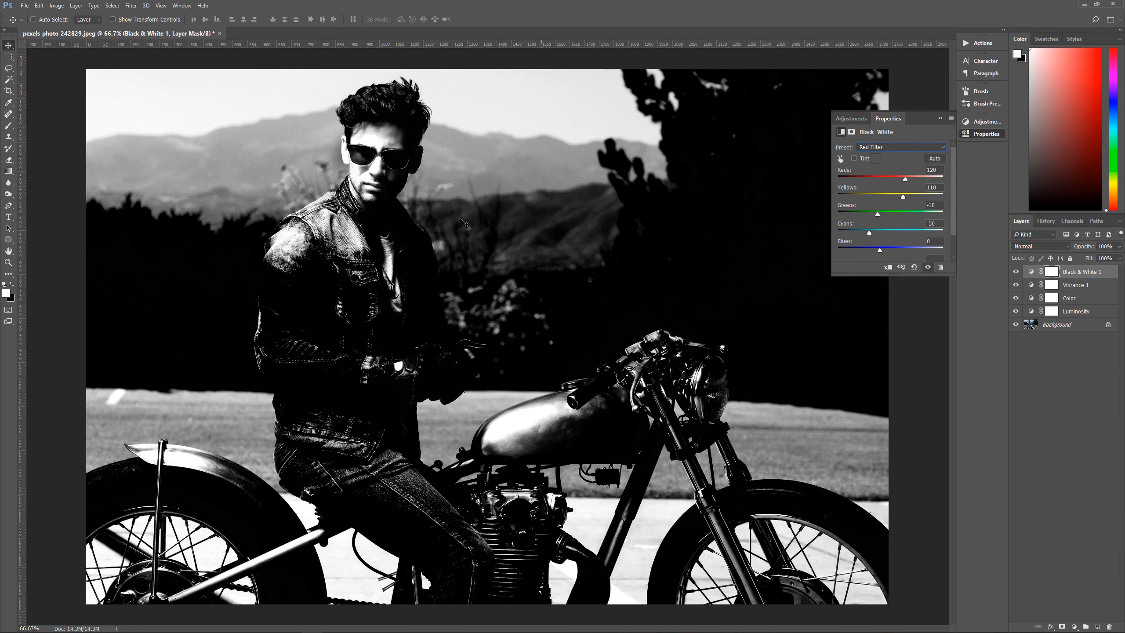
pyautogui.click(941, 118)
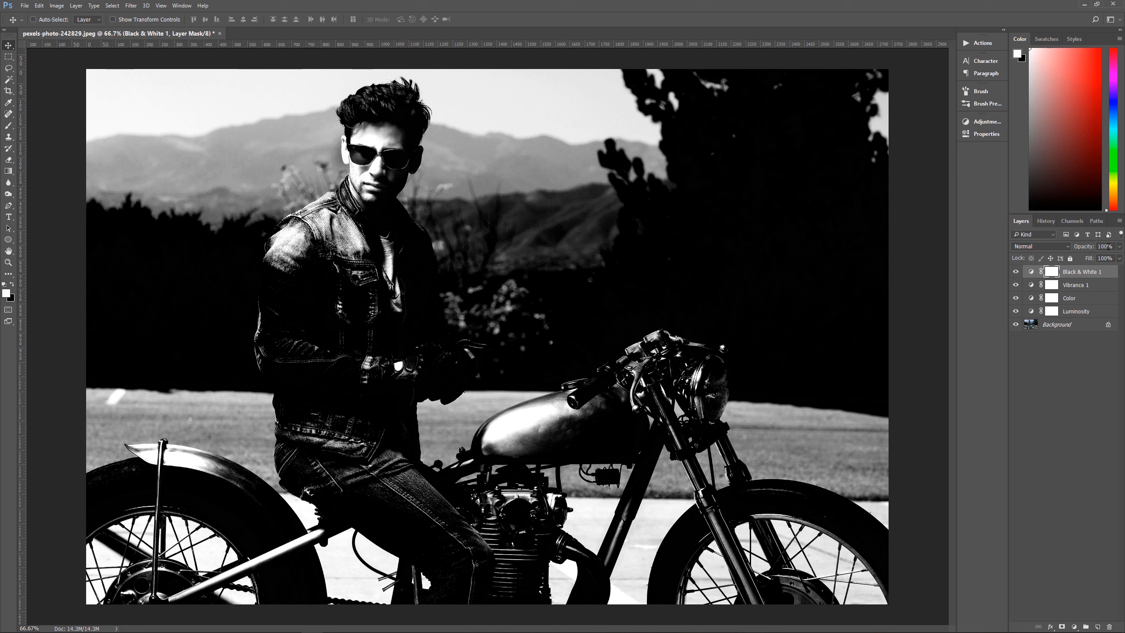
# Reduce the Black & White layer's opacity to 15%
pyautogui.click(1108, 246)
pyautogui.write('15')
pyautogui.press('Return')
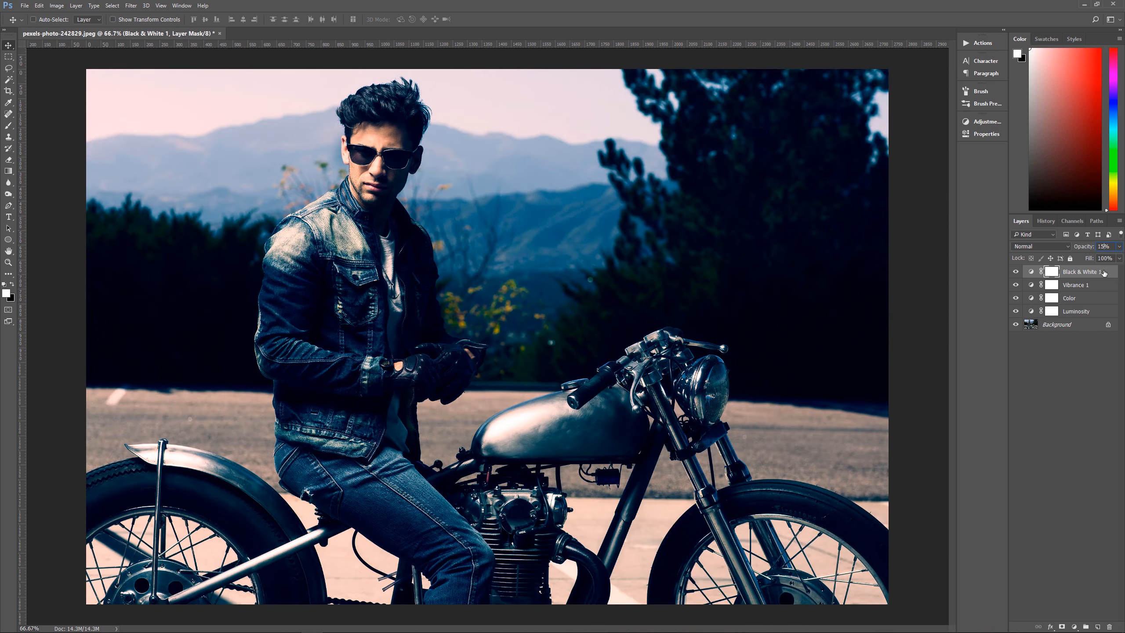
pyautogui.click(1108, 273)
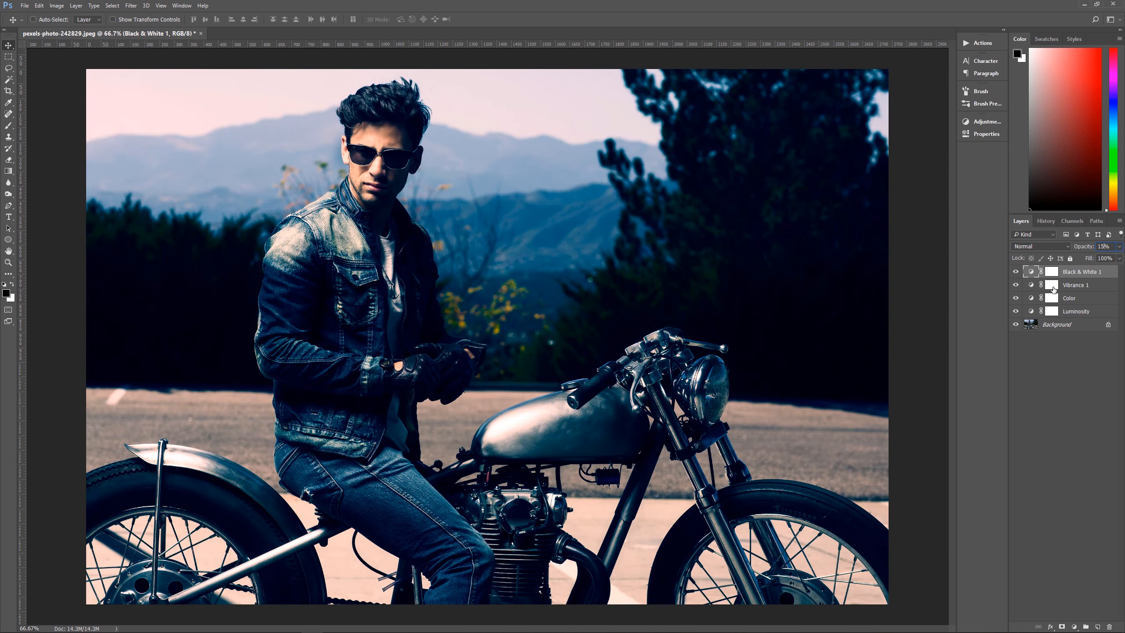
# Toggle the Black & White layer's visibility to compare the photo with and without the effect
pyautogui.click(1017, 272)
pyautogui.click(1017, 273)
pyautogui.click(1017, 272)
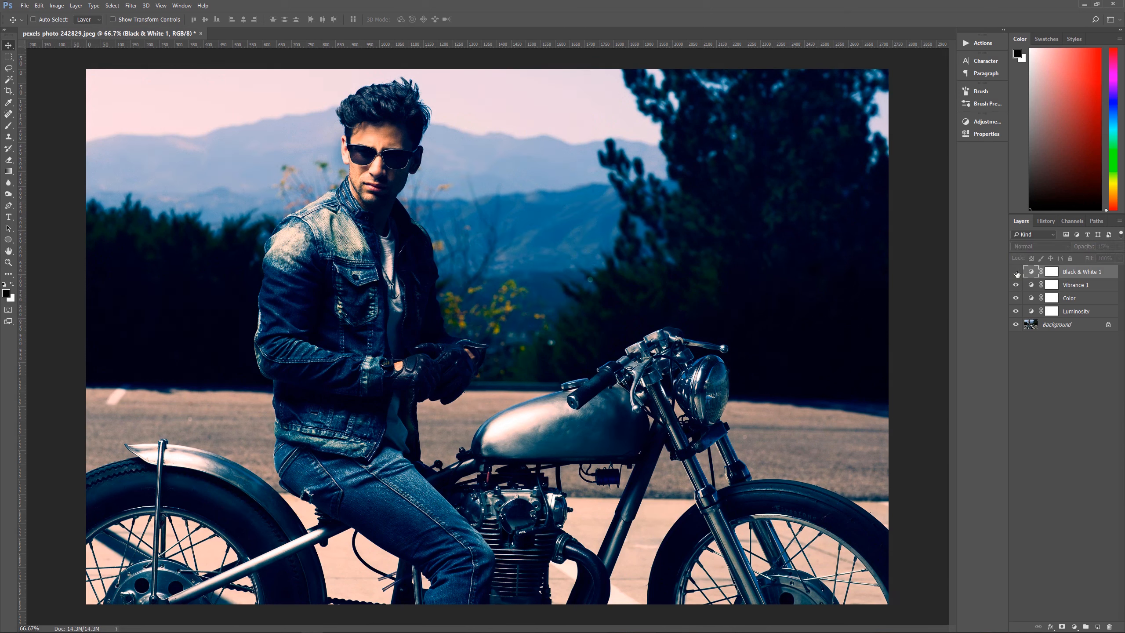
pyautogui.click(1017, 272)
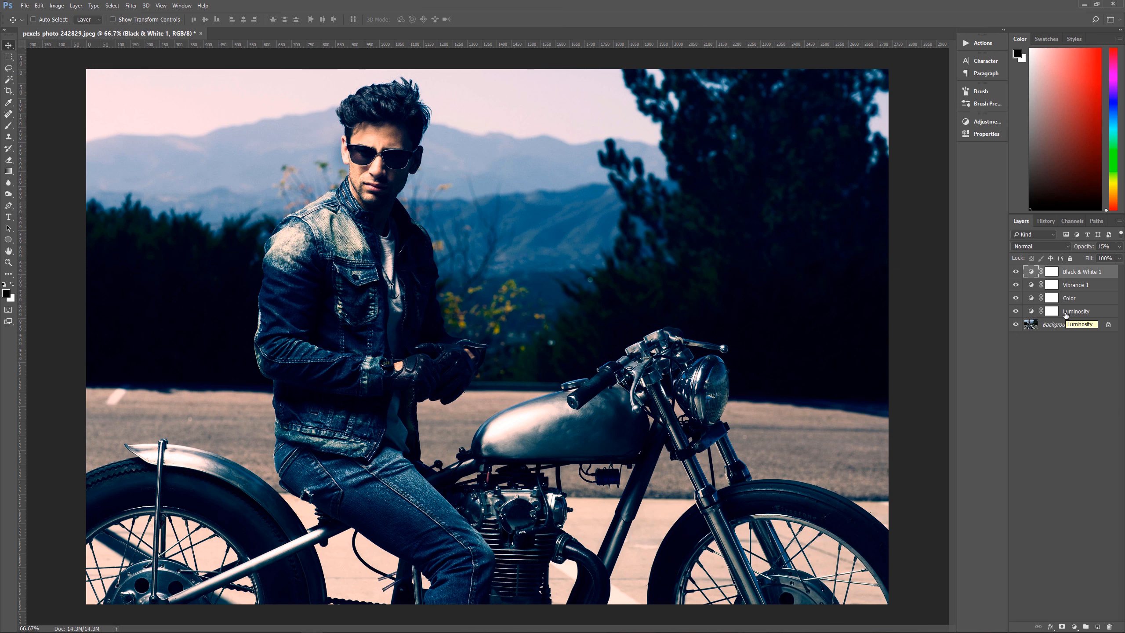
# Export the color grade as a color lookup table with the description "Cinematic Teal & Orange", High quality and CUBE format
pyautogui.click(24, 6)
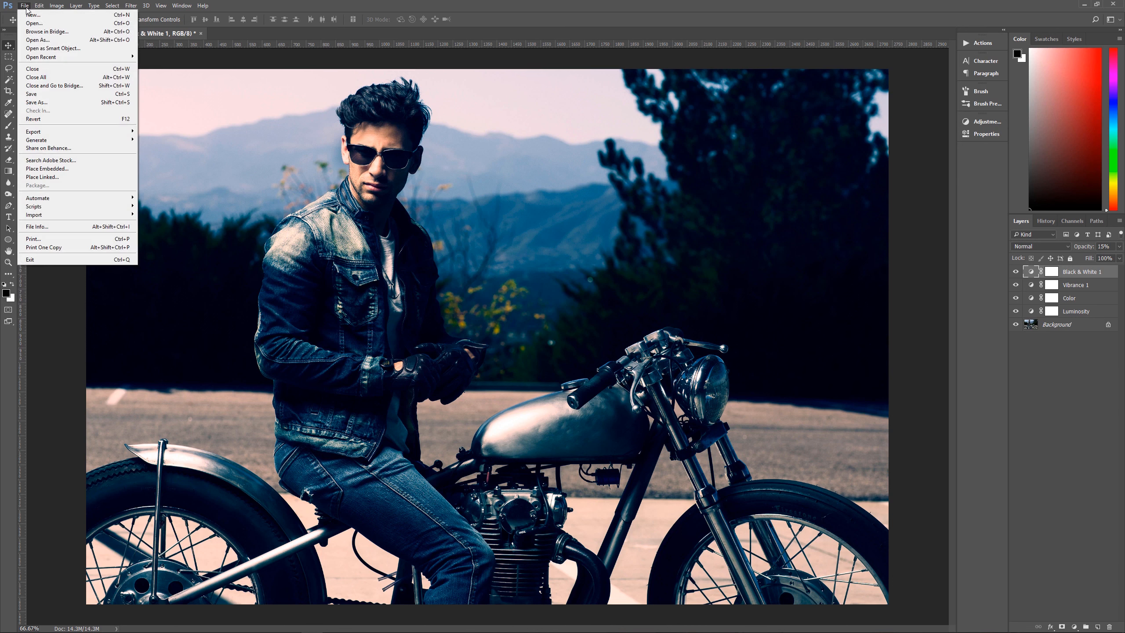
pyautogui.moveTo(55, 133)
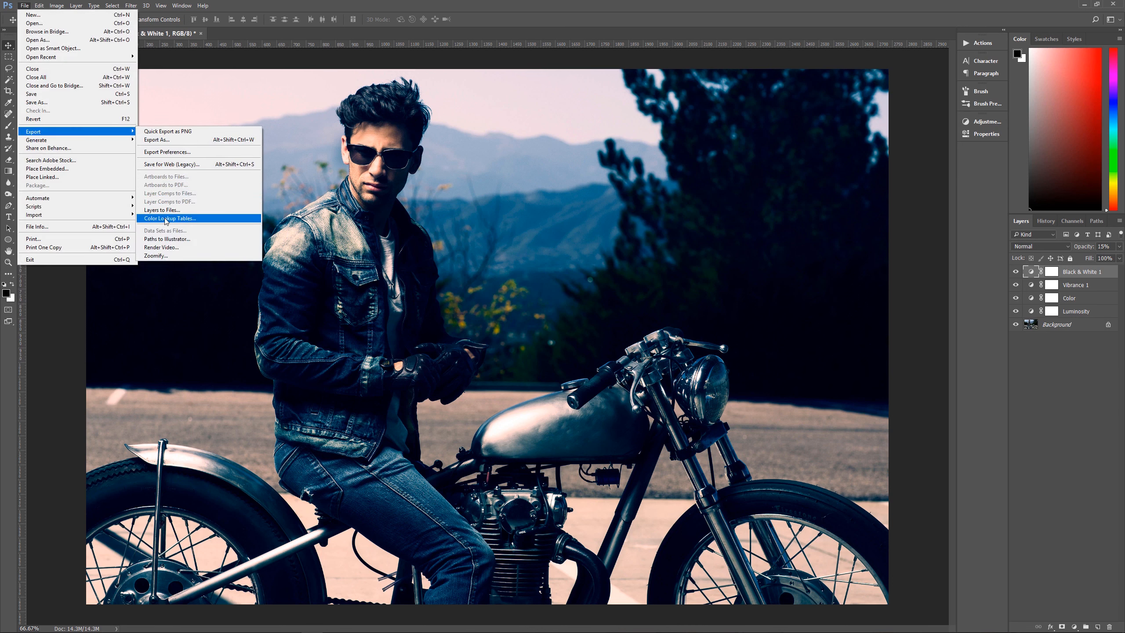
pyautogui.click(187, 220)
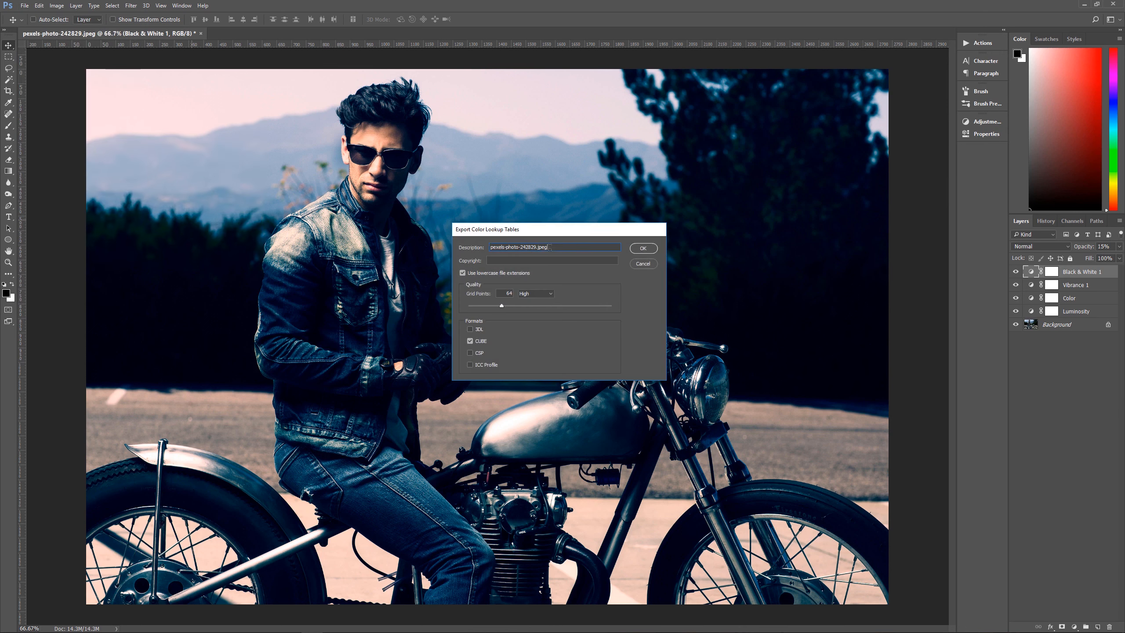
pyautogui.tripleClick(565, 248)
pyautogui.write('Cinematic Teal & Orange')
pyautogui.click(536, 294)
pyautogui.click(537, 294)
pyautogui.click(638, 250)
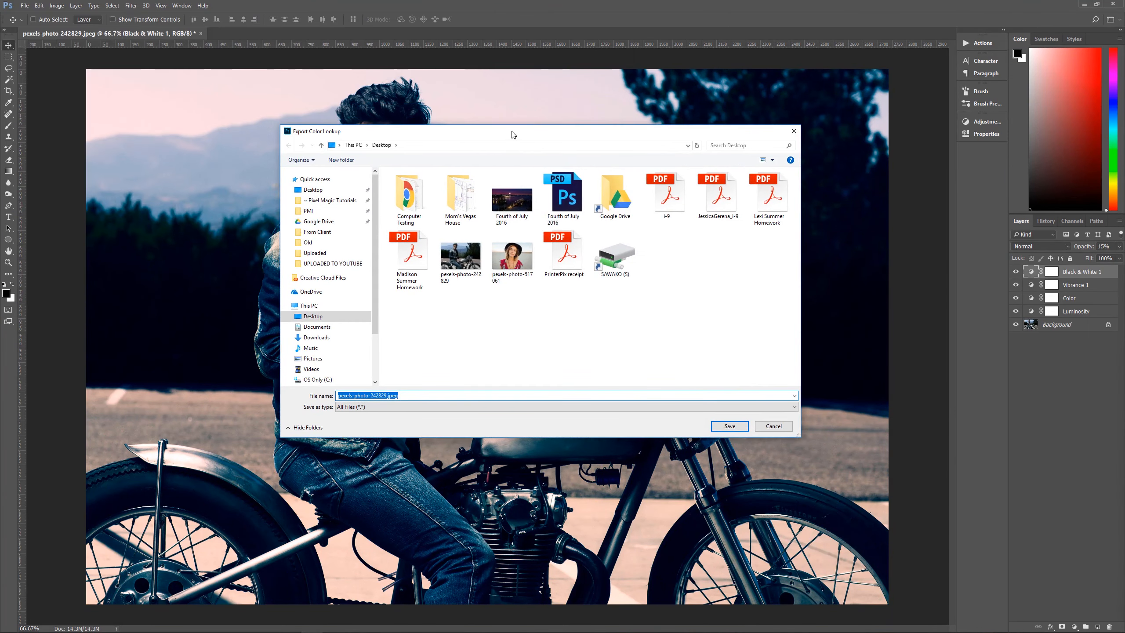
# Save the exported lookup table as "Test" in the PSDs folder inside Photoshop Tutorial Files
pyautogui.click(330, 200)
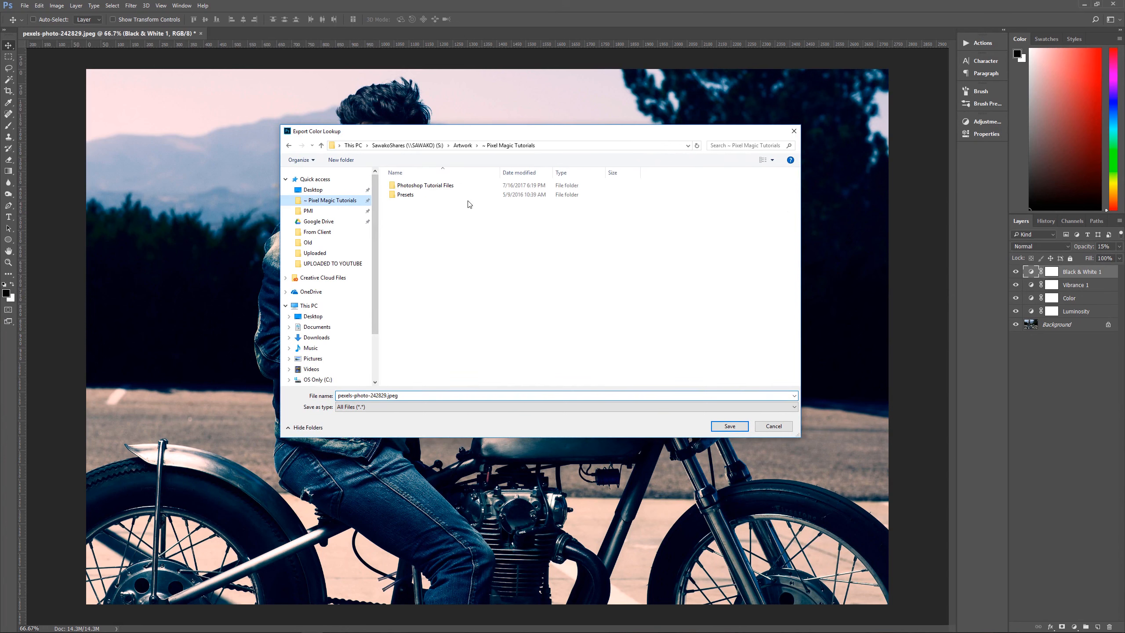
pyautogui.doubleClick(429, 187)
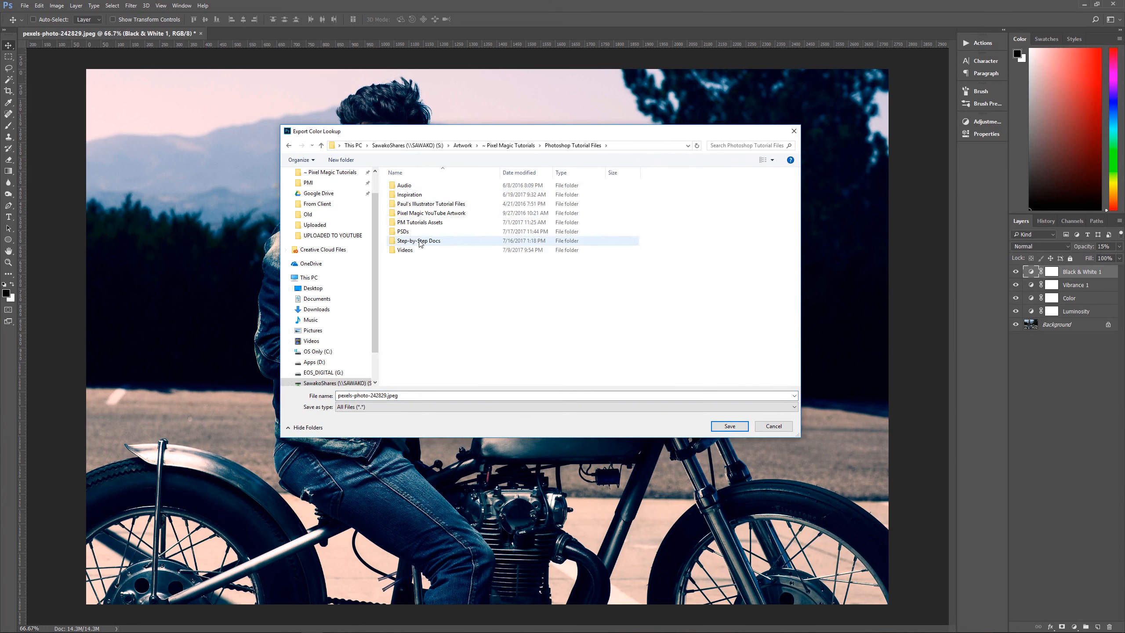
pyautogui.doubleClick(403, 231)
pyautogui.click(444, 395)
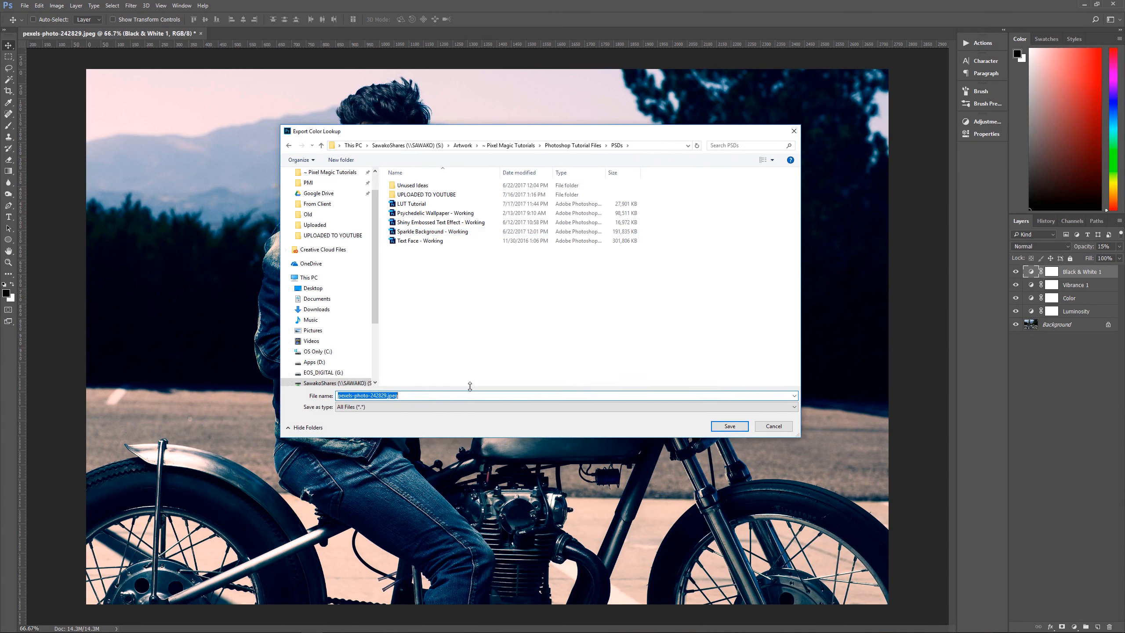
pyautogui.write('Test')
pyautogui.click(730, 426)
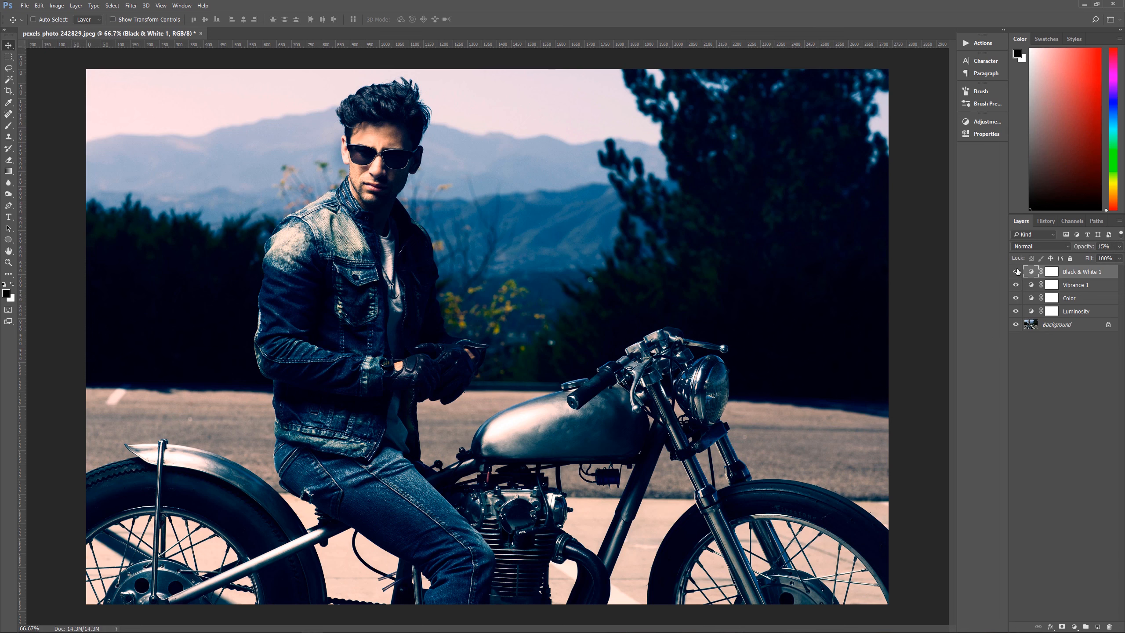
# Hide all four adjustment layers and add a Color Lookup adjustment layer directly above the Background
pyautogui.moveTo(1016, 272); pyautogui.dragTo(1016, 312)
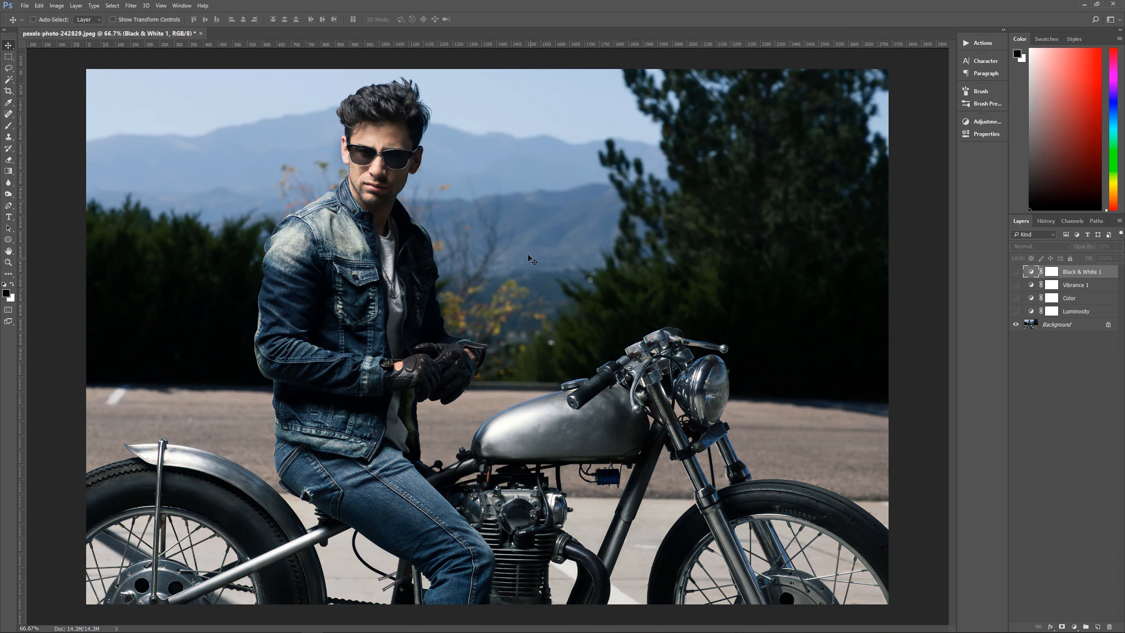
pyautogui.click(1064, 331)
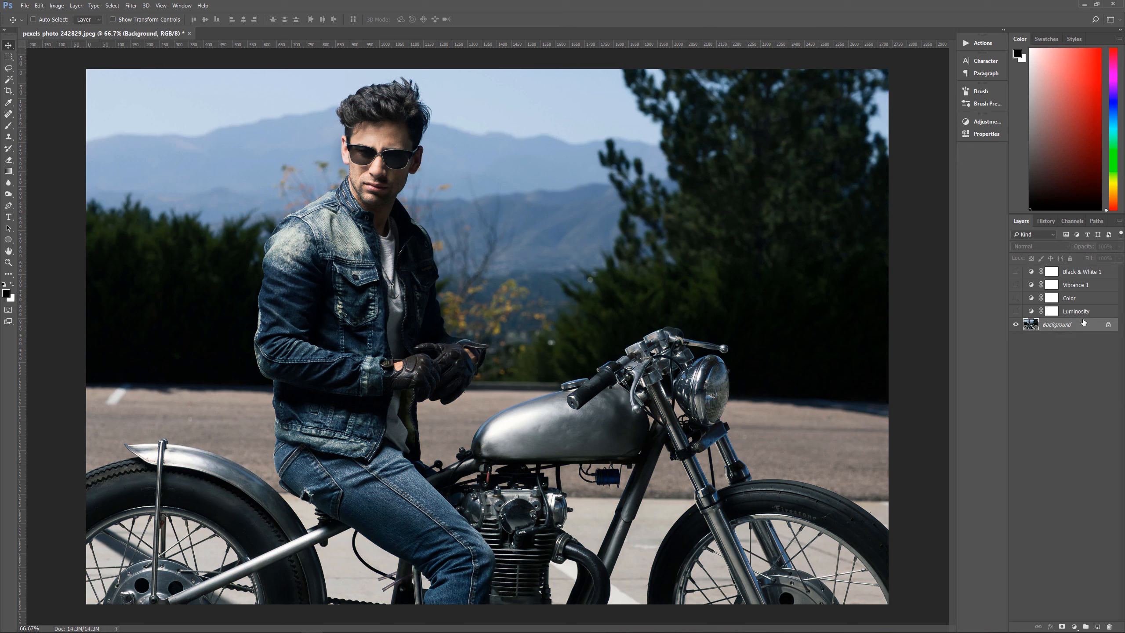
pyautogui.click(1074, 626)
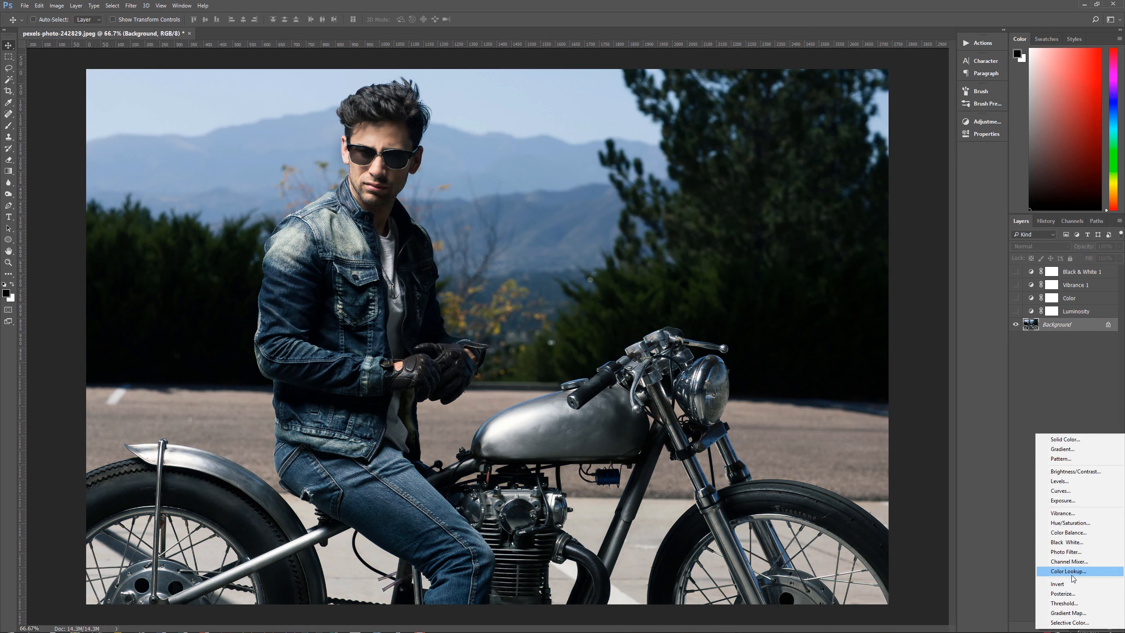
pyautogui.click(1071, 575)
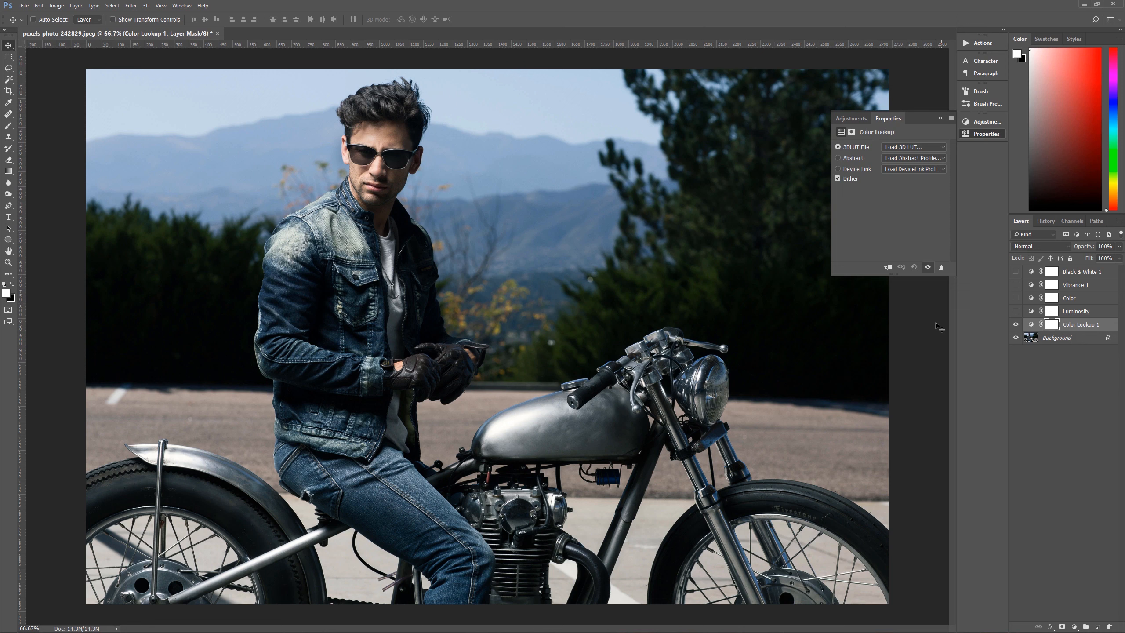
# Load Test.cube from the PSDs folder as the Color Lookup layer's 3D LUT file
pyautogui.click(907, 148)
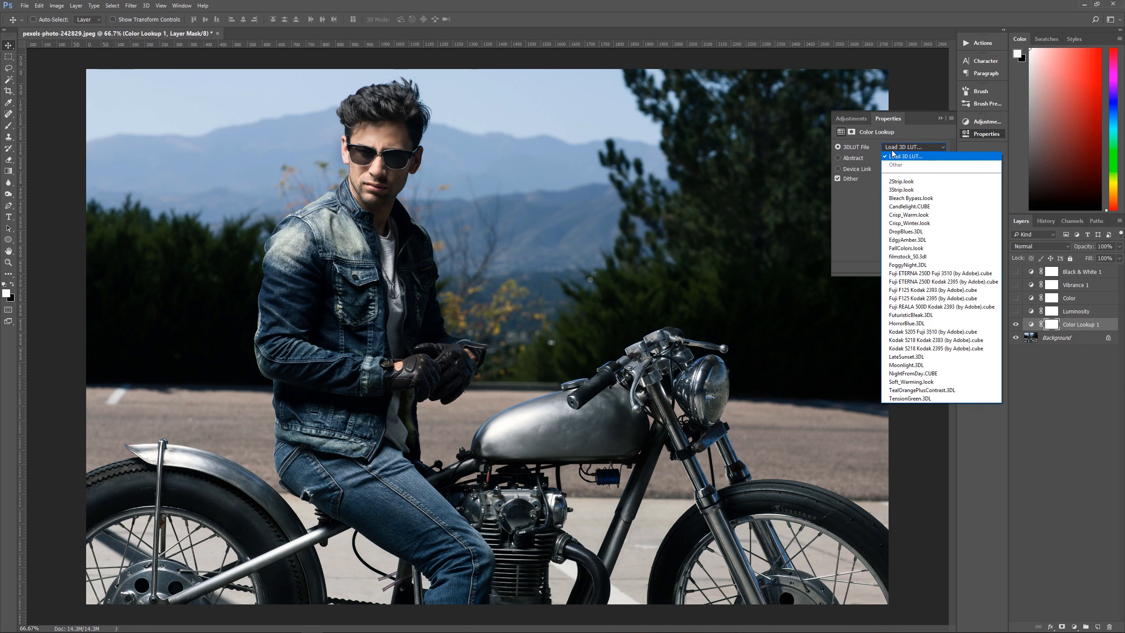
pyautogui.click(901, 158)
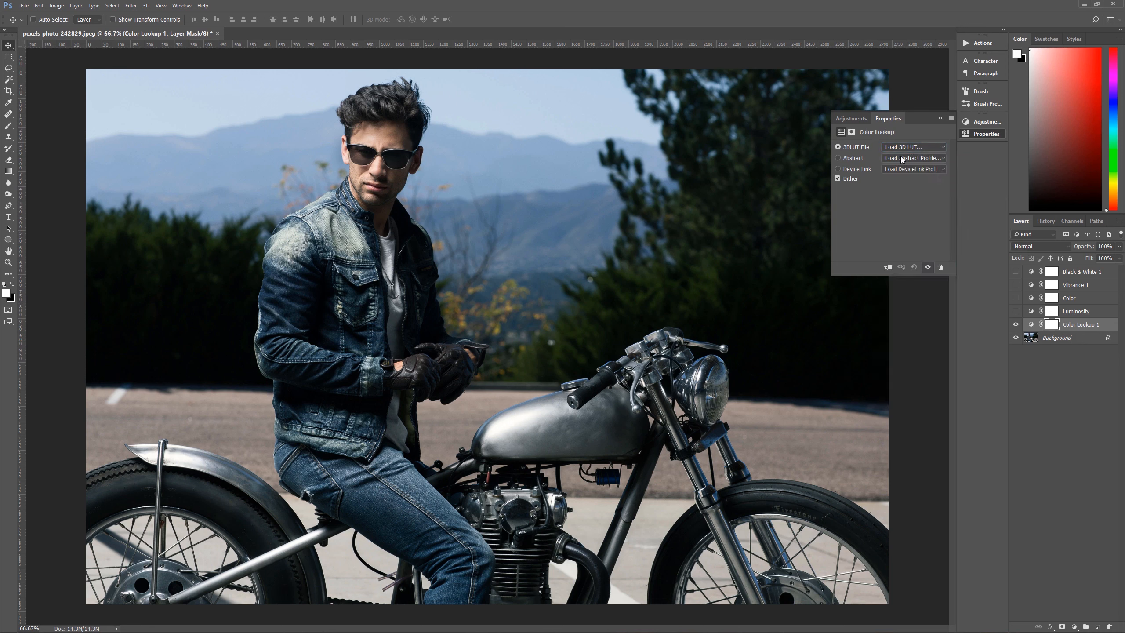
pyautogui.moveTo(961, 119); pyautogui.dragTo(705, 110)
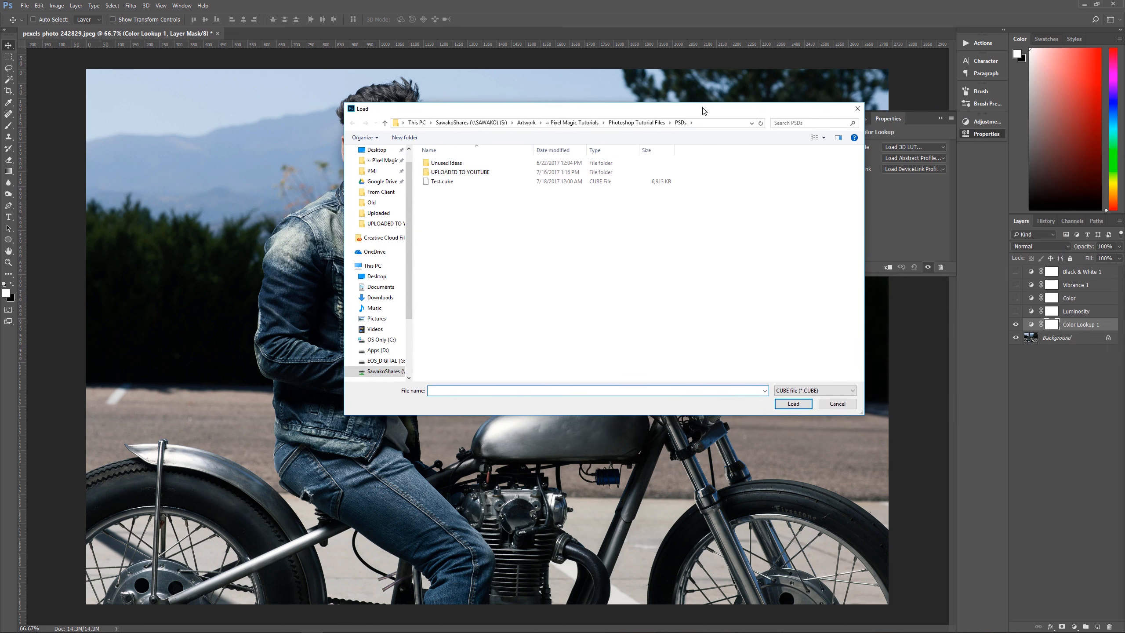
pyautogui.click(442, 183)
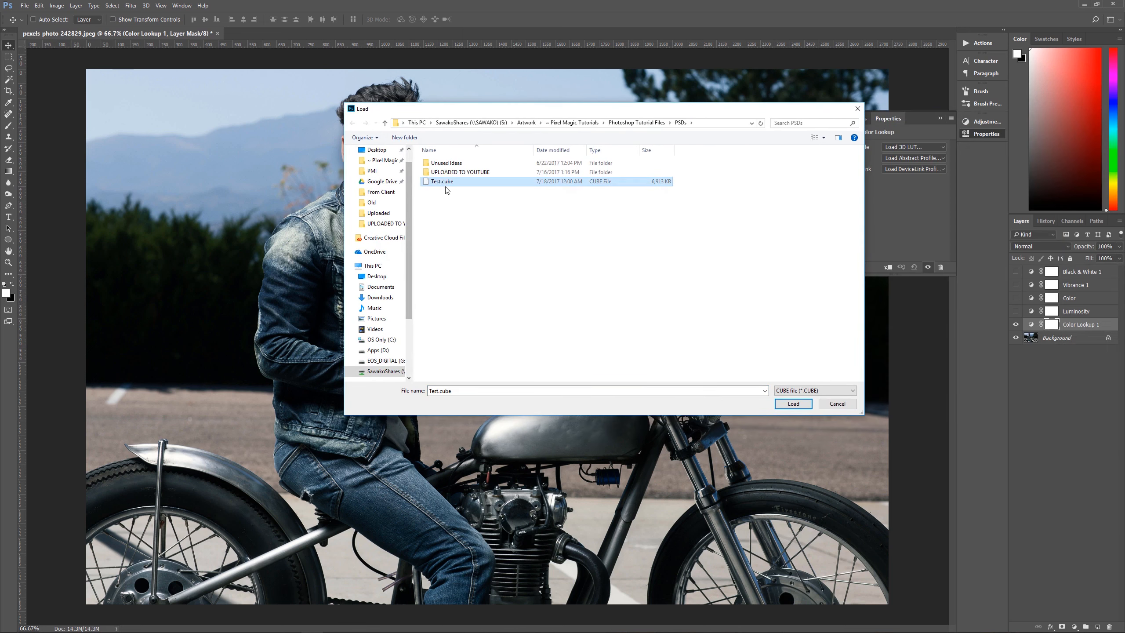
pyautogui.click(793, 404)
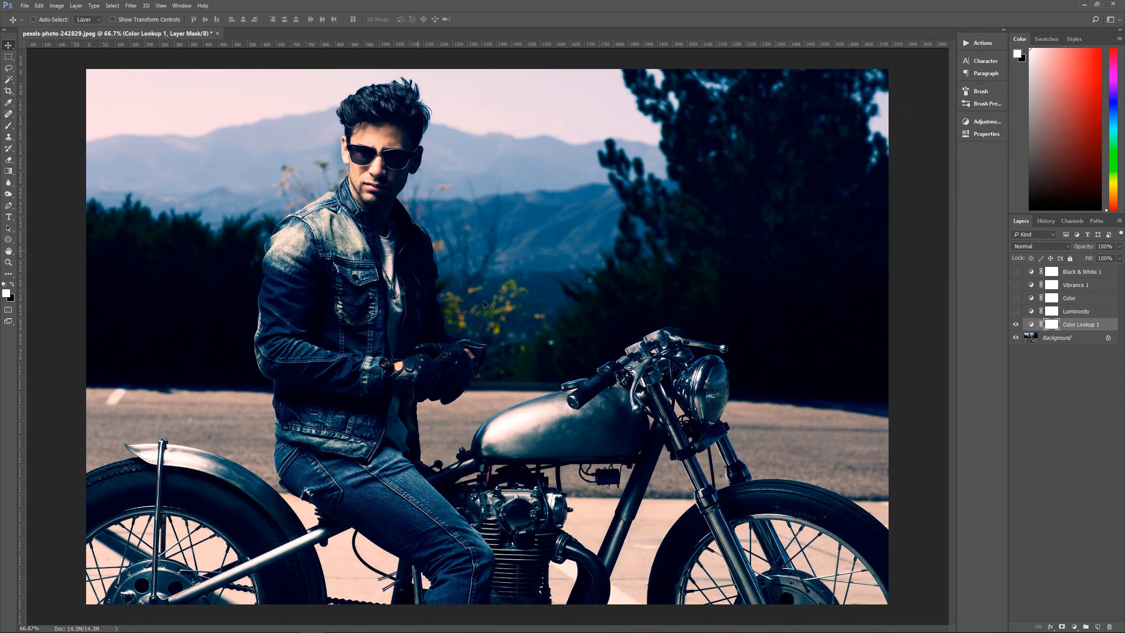
# Toggle the Color Lookup layer's visibility to compare the LUT result with the original photo
pyautogui.click(1016, 326)
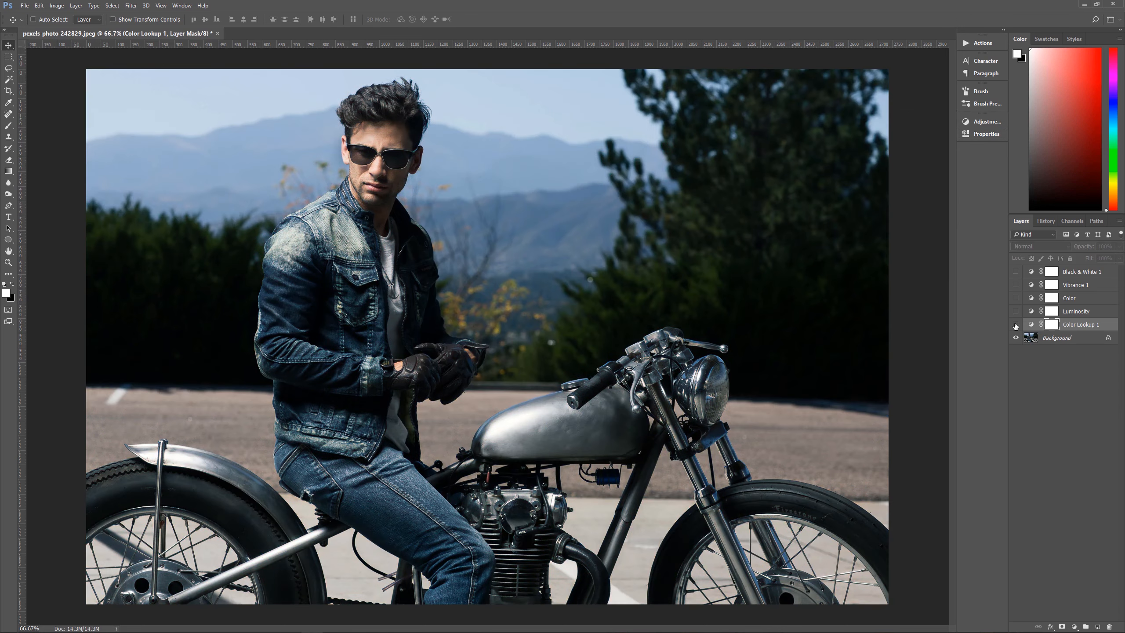
pyautogui.click(1016, 326)
pyautogui.click(1017, 326)
pyautogui.click(1018, 325)
# Compare the four adjustment layers' result with the LUT by swapping their visibility, and leave only the Color Lookup layer shown above the Background
pyautogui.click(1018, 325)
pyautogui.click(1016, 313)
pyautogui.click(1016, 299)
pyautogui.click(1016, 285)
pyautogui.click(1016, 272)
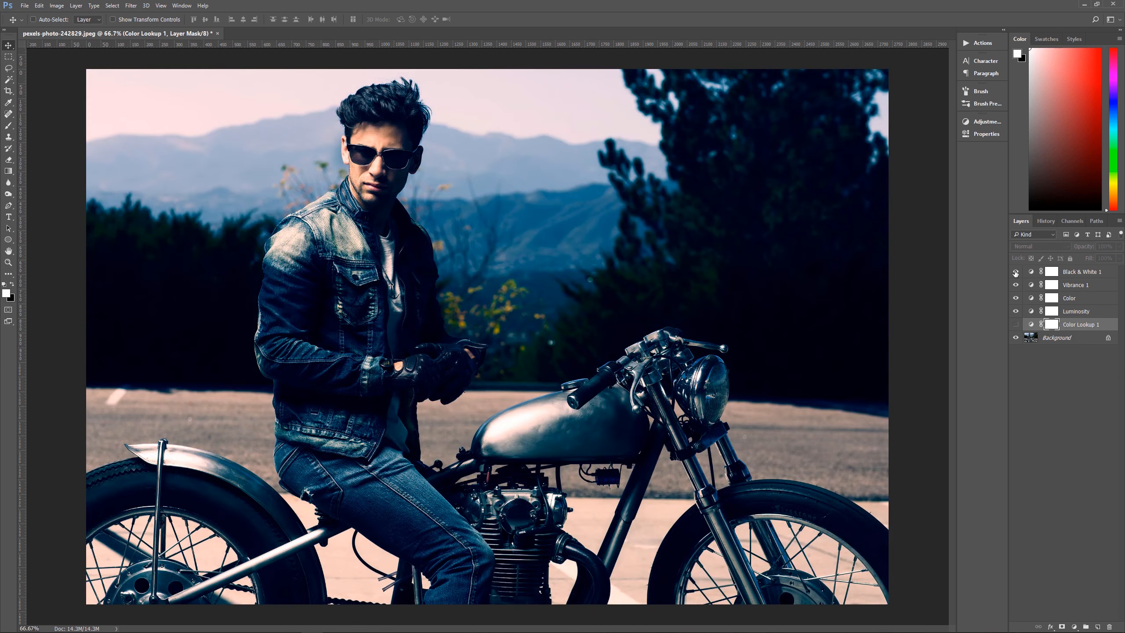
pyautogui.moveTo(1016, 272); pyautogui.dragTo(1016, 312)
pyautogui.click(1017, 326)
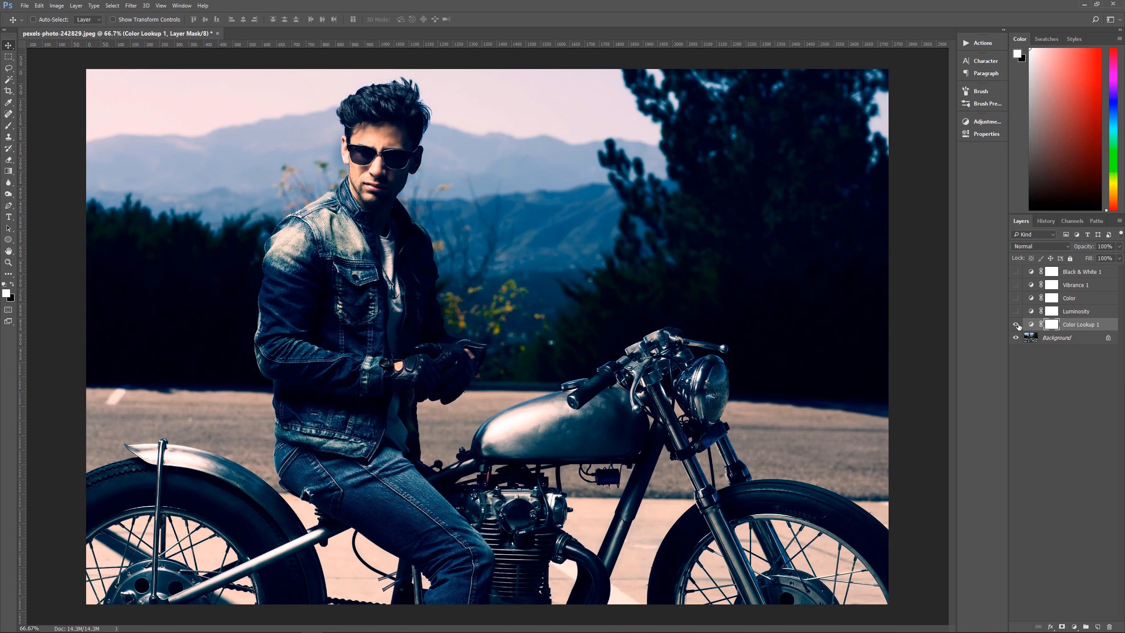